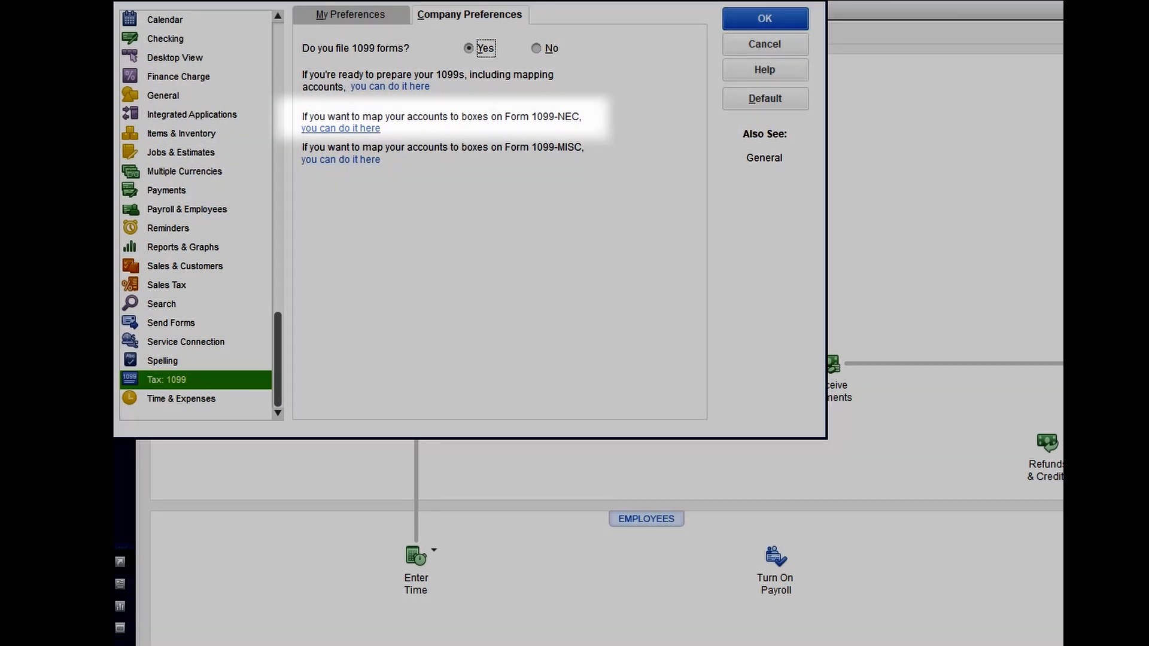
- Open the 1099-NEC account mapping from the company 1099 preferences
{"action": "left_click", "coordinate": [340, 129]}
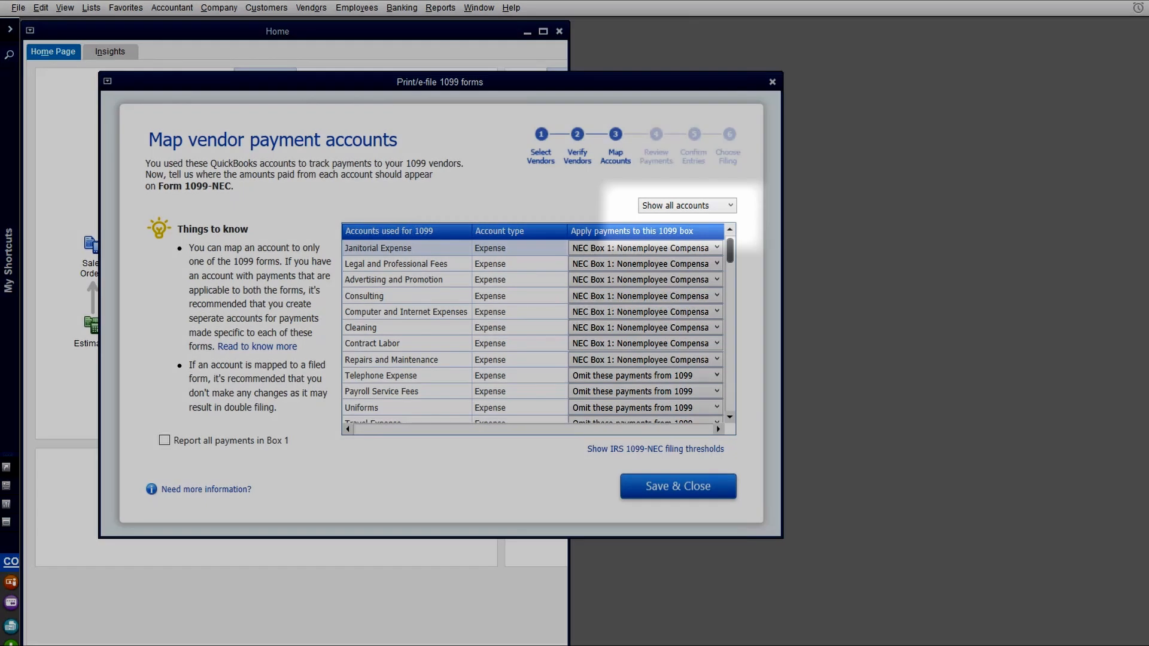
- List all accounts in the 1099-NEC mapping and keep Janitorial Expense on NEC Box 1
{"action": "left_click", "coordinate": [688, 205]}
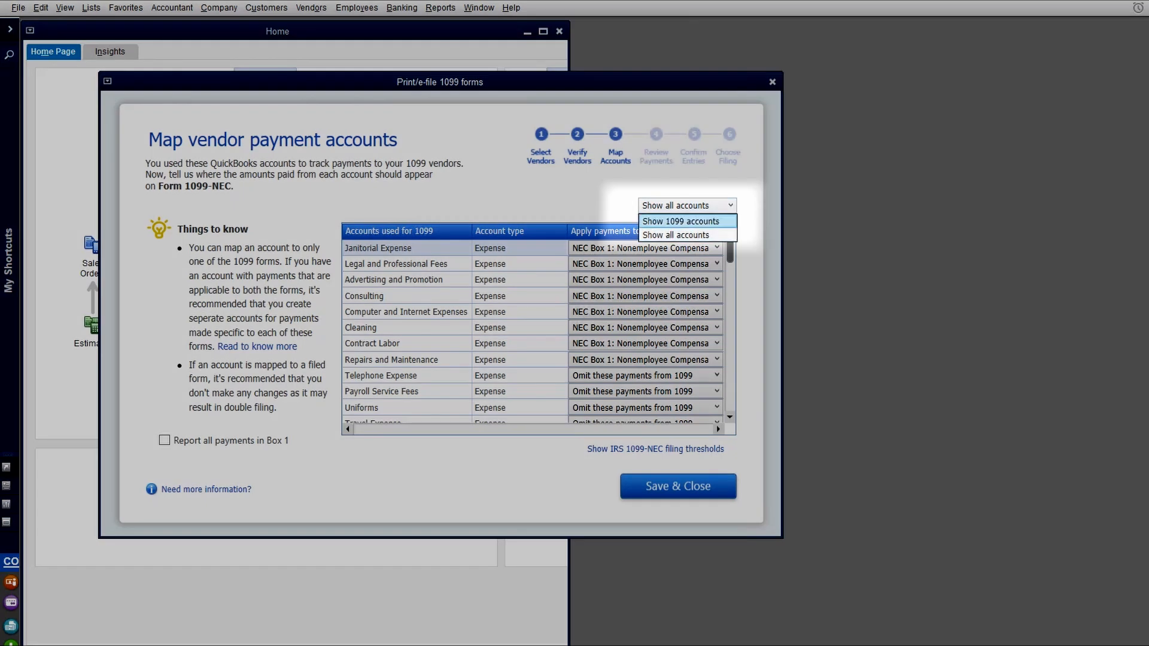
{"action": "left_click", "coordinate": [687, 235]}
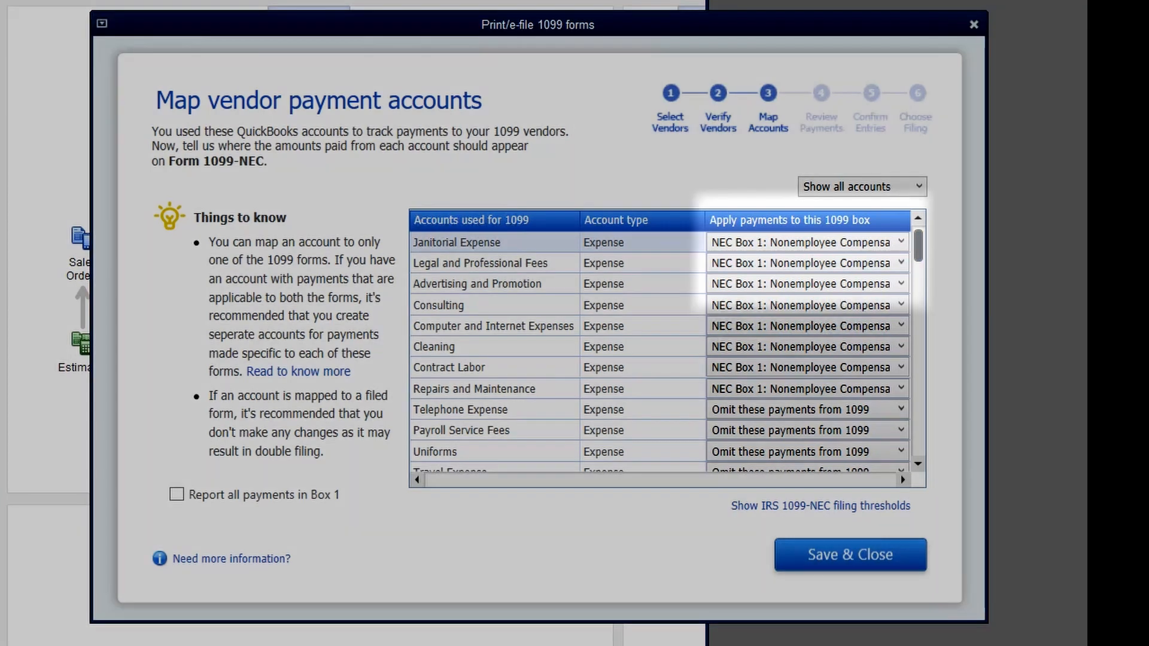
{"action": "left_click", "coordinate": [900, 241]}
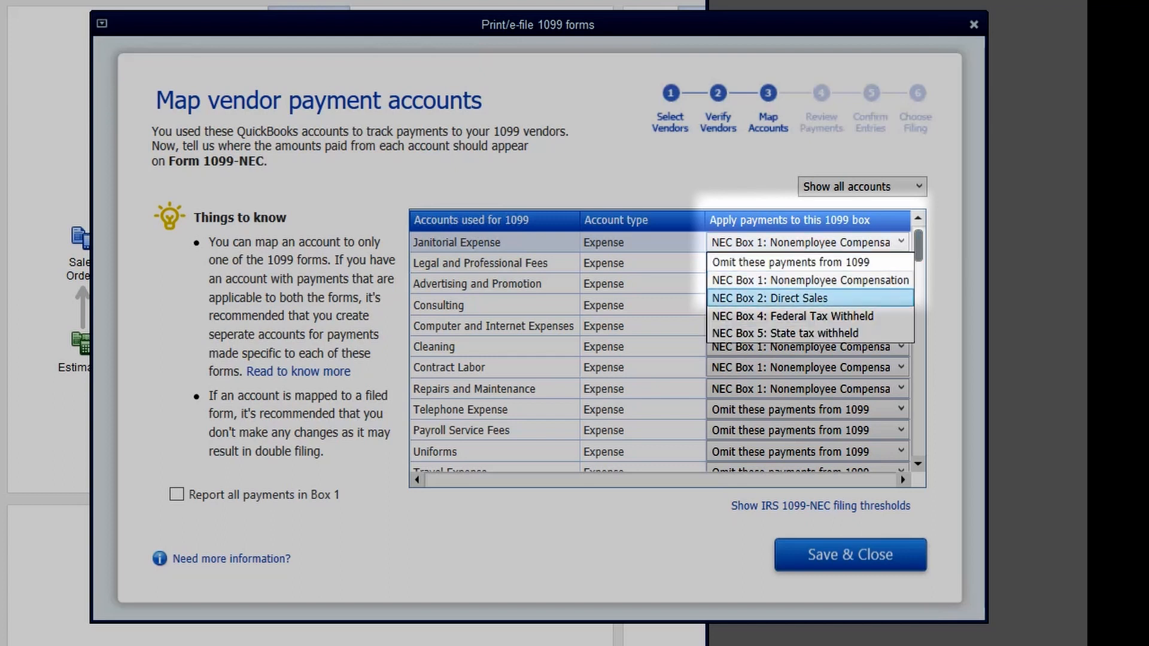
{"action": "left_click", "coordinate": [810, 281]}
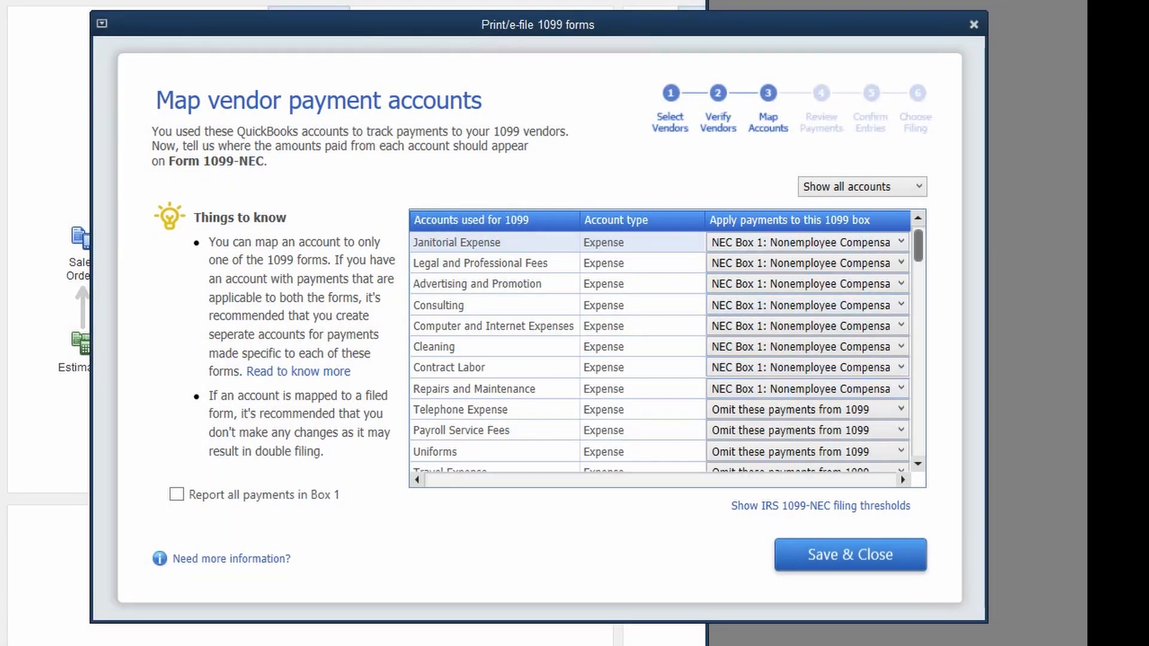
{"action": "scroll", "coordinate": [662, 353], "scroll_direction": "down", "scroll_amount": 15}
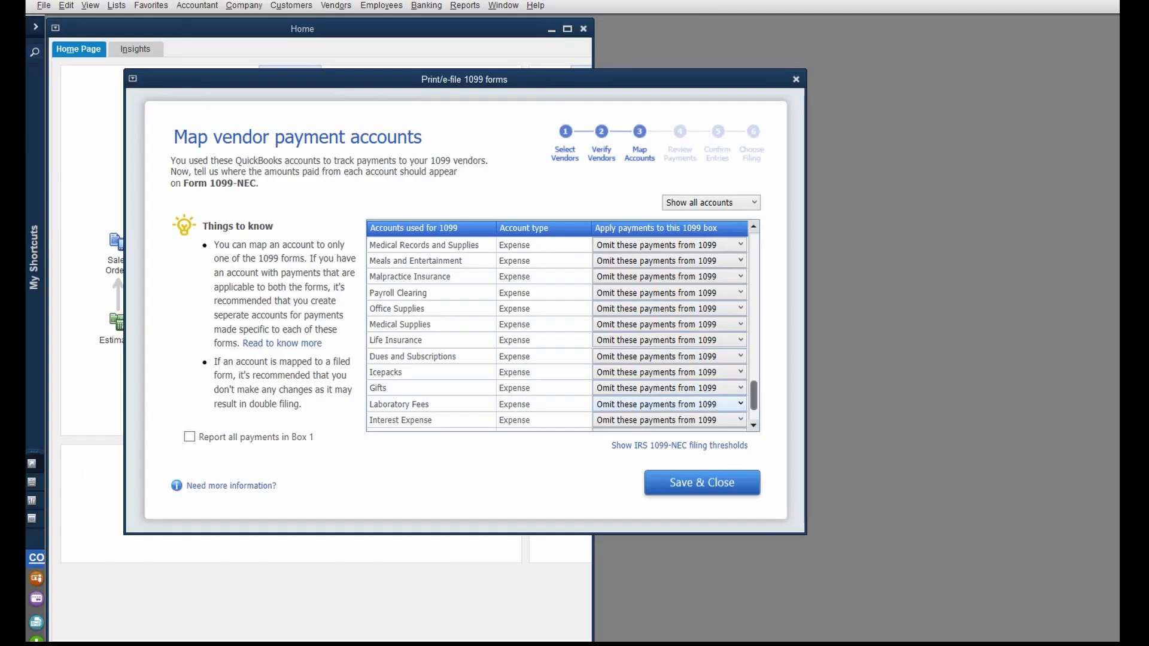
- Save the NEC mapping and reopen the company-wide Tax: 1099 preferences
{"action": "left_click", "coordinate": [702, 482]}
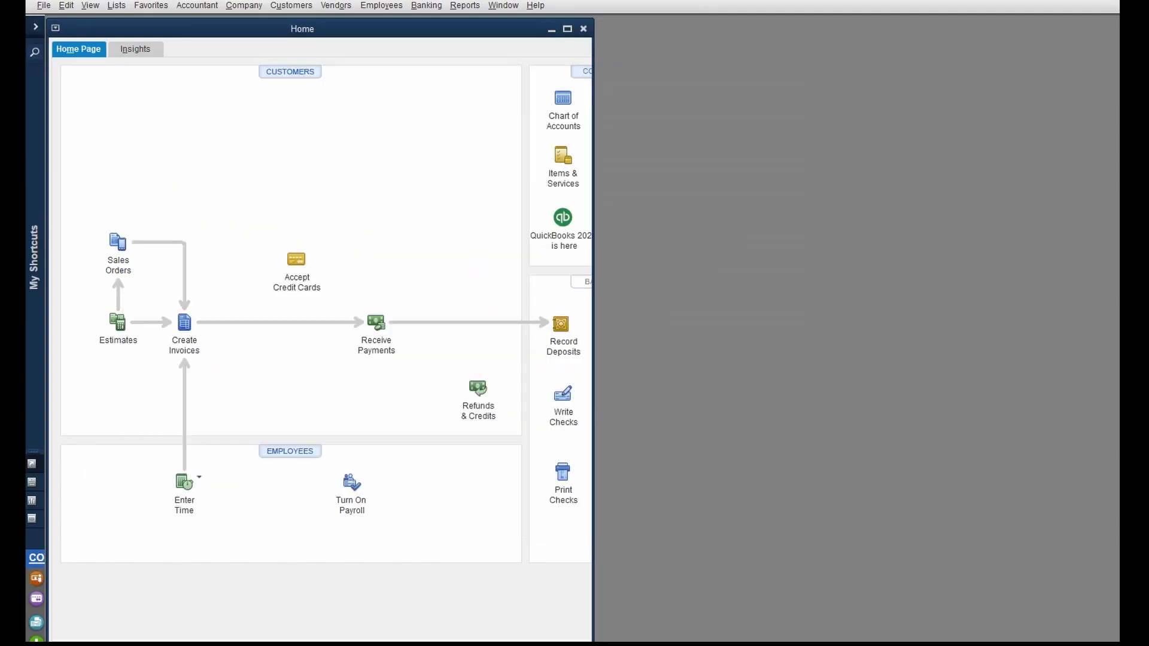
{"action": "left_click", "coordinate": [66, 6]}
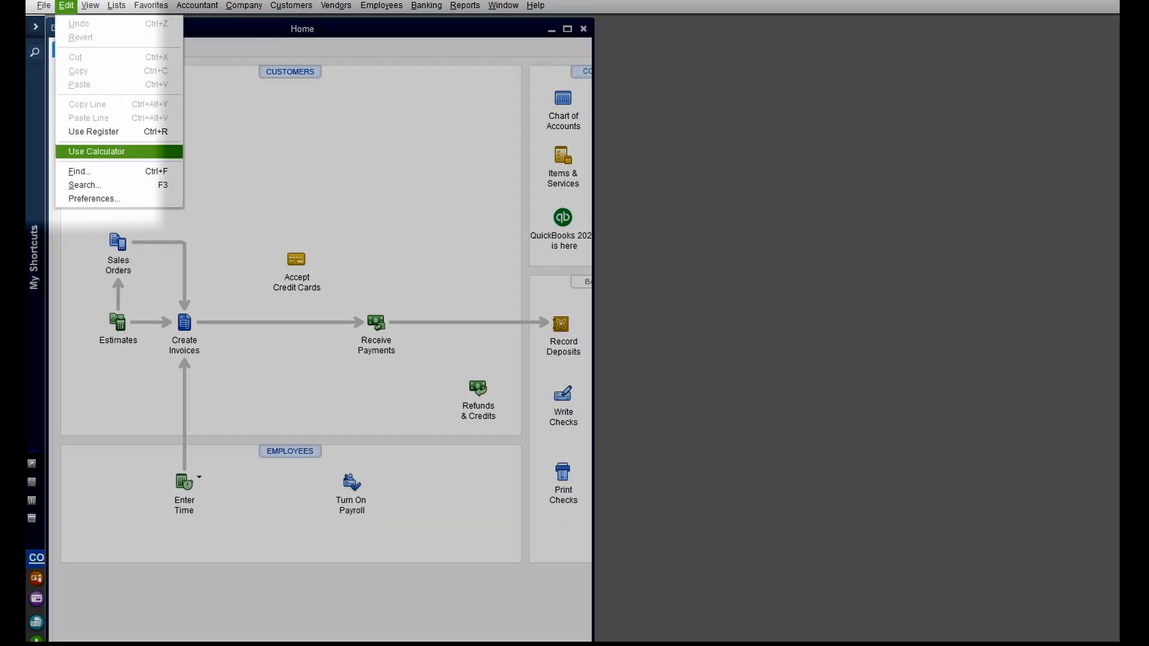
{"action": "left_click", "coordinate": [93, 198]}
{"action": "left_click", "coordinate": [322, 9]}
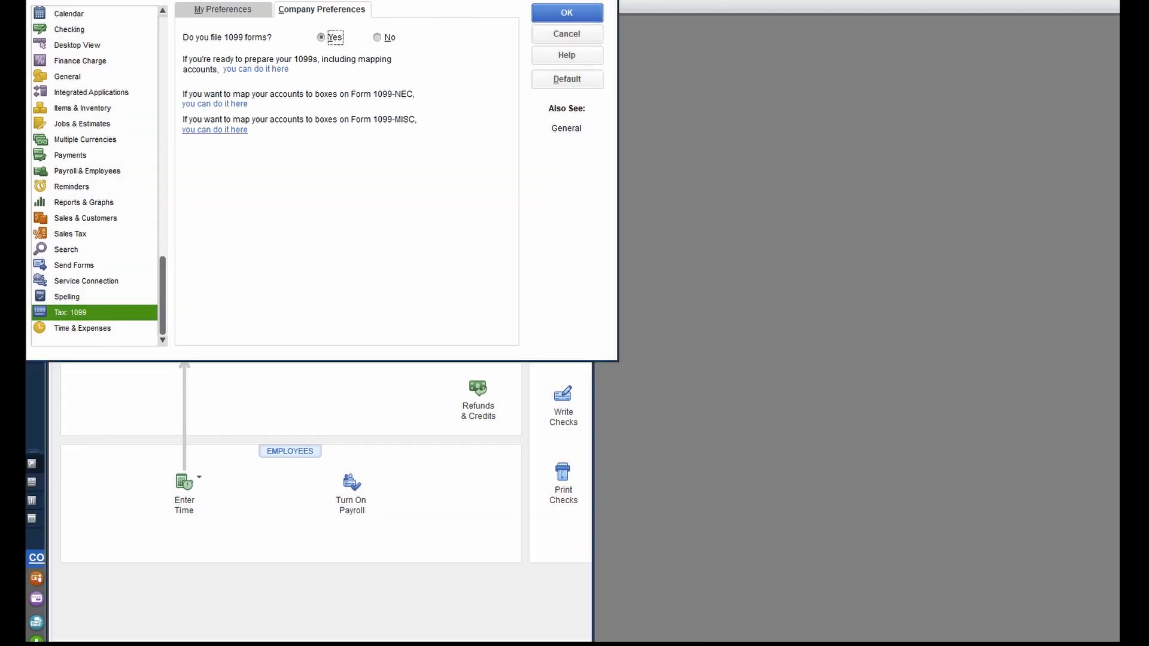
- Show all accounts in the 1099-MISC mapping and keep Rent Expense on MISC Box 1: Rent
{"action": "left_click", "coordinate": [215, 130]}
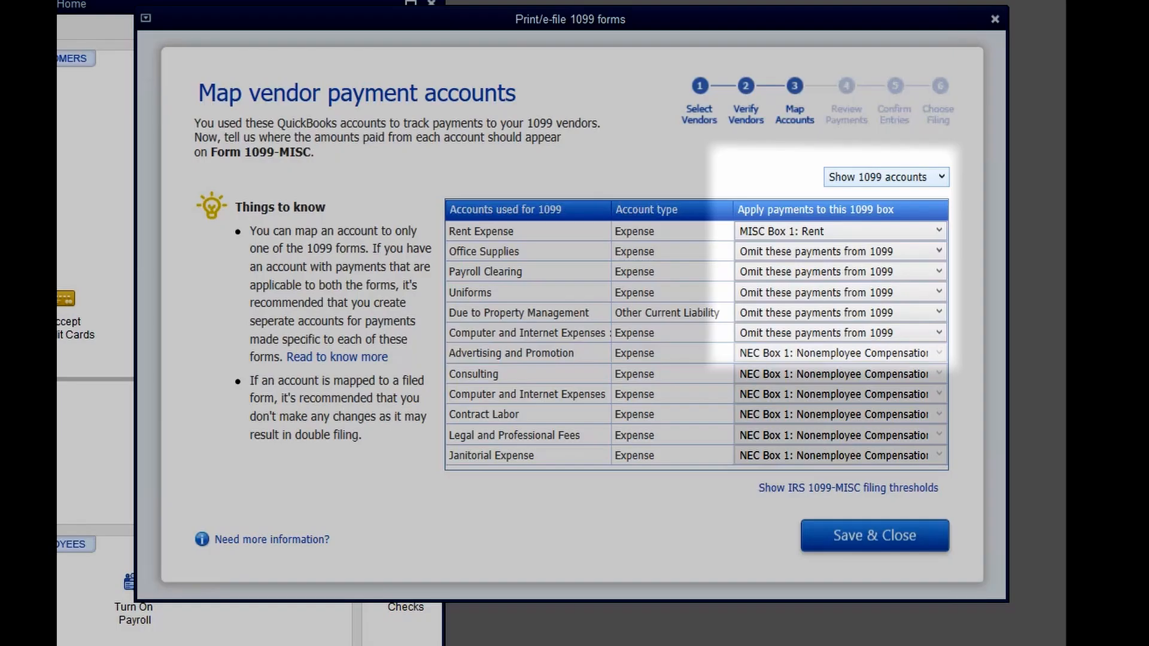
{"action": "left_click", "coordinate": [939, 164]}
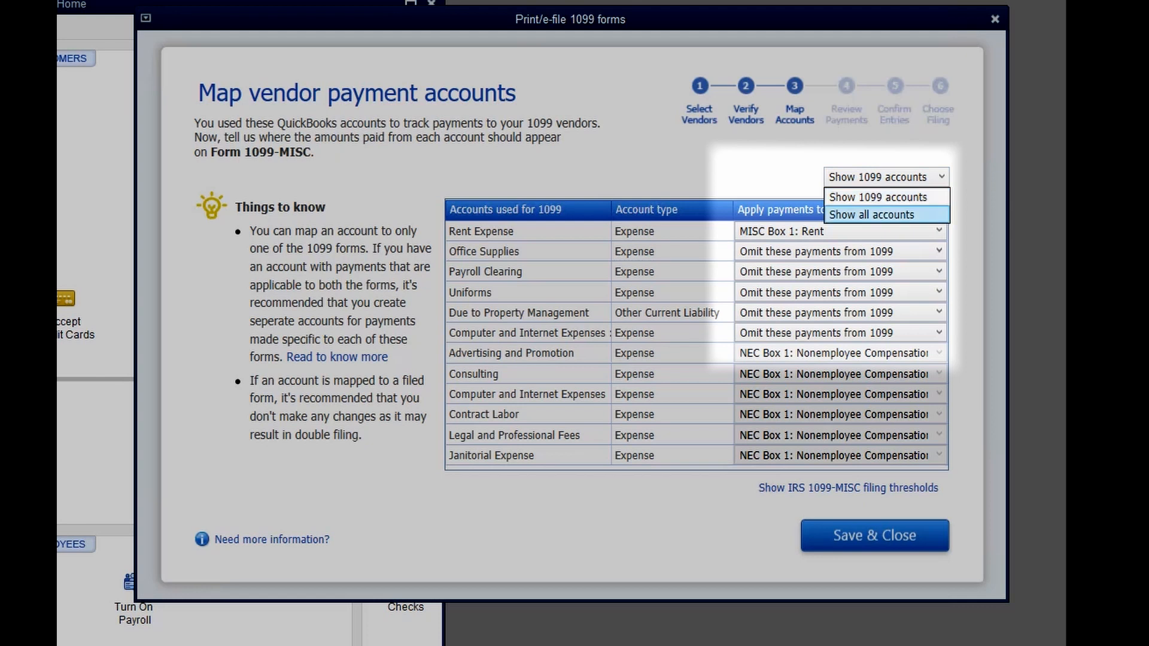
{"action": "left_click", "coordinate": [926, 195]}
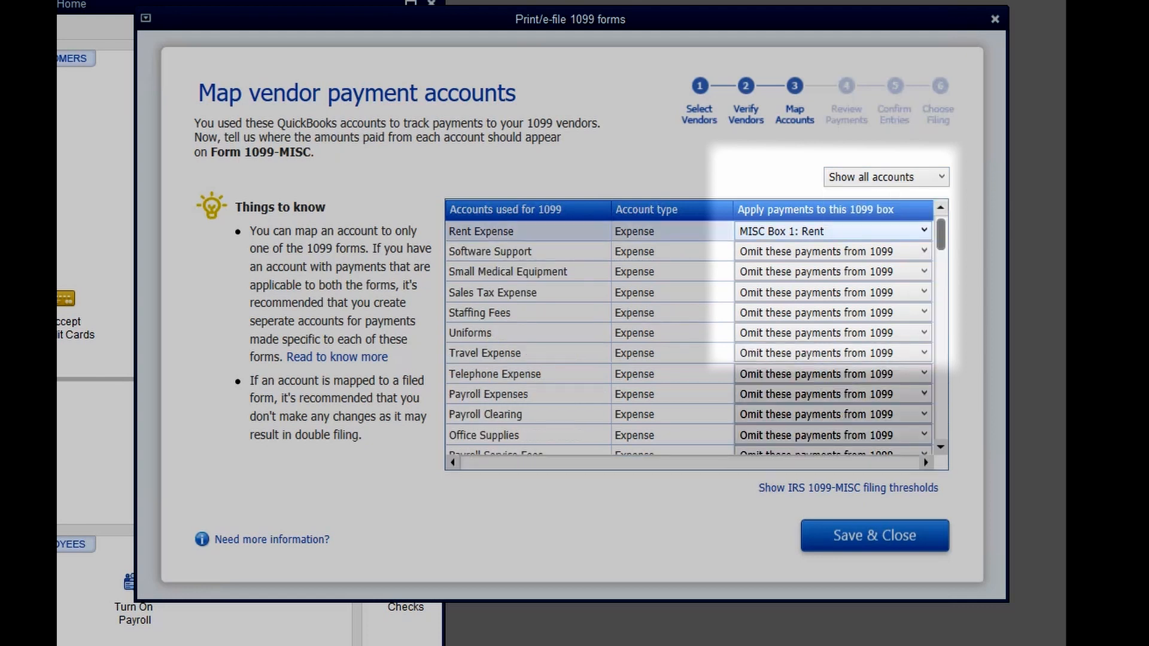
{"action": "left_click", "coordinate": [924, 231]}
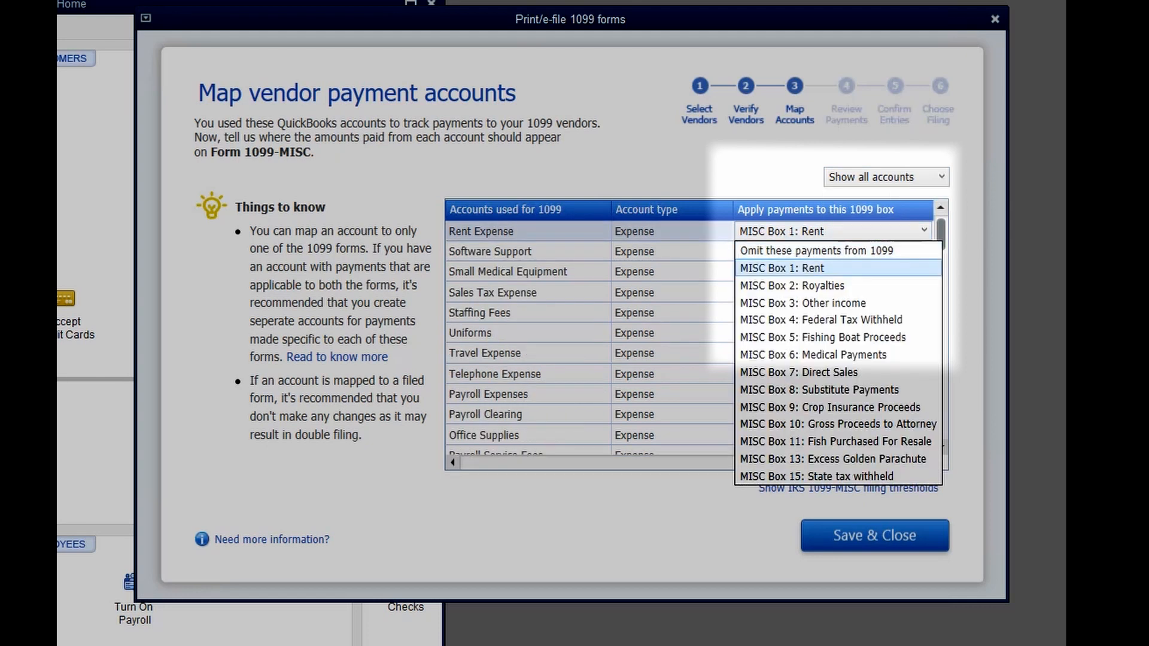
{"action": "left_click", "coordinate": [838, 269]}
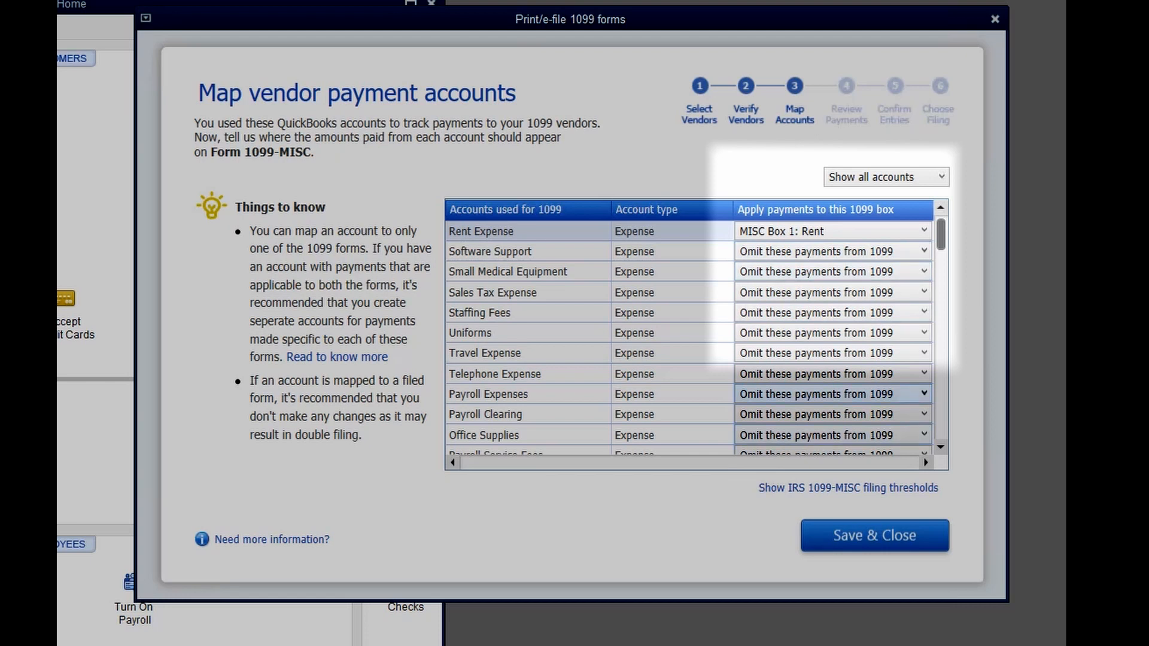
{"action": "left_click", "coordinate": [923, 252]}
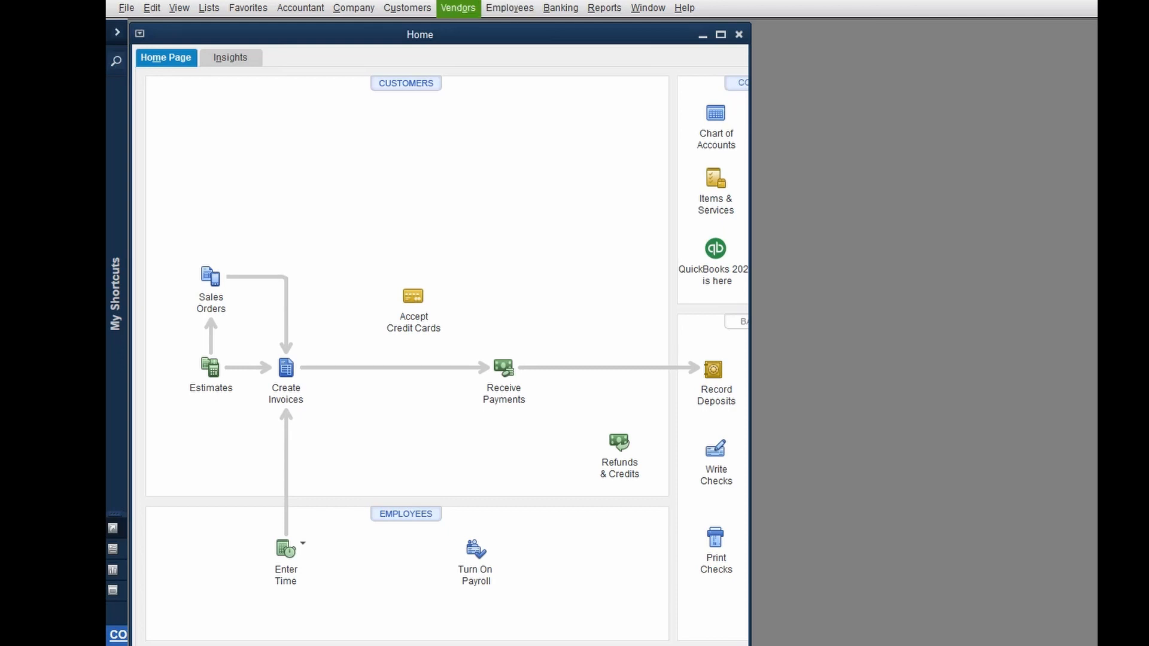
- Open the 1099 Summary report for This Calendar Year, maximized
{"action": "left_click", "coordinate": [458, 7]}
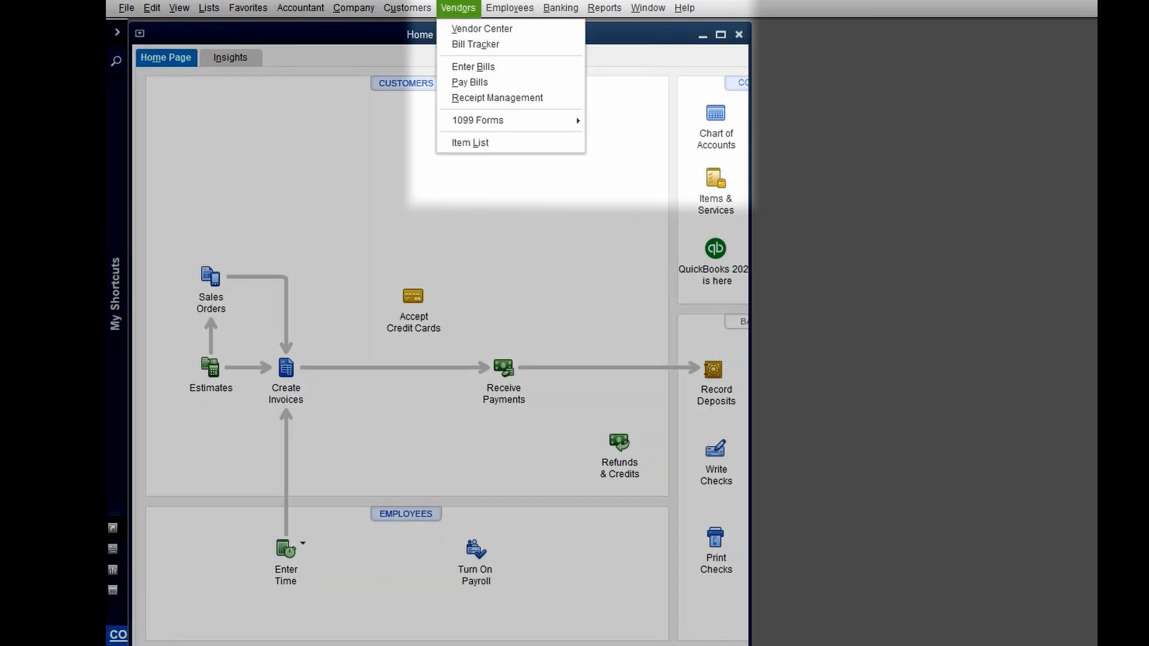
{"action": "mouse_move", "coordinate": [509, 120]}
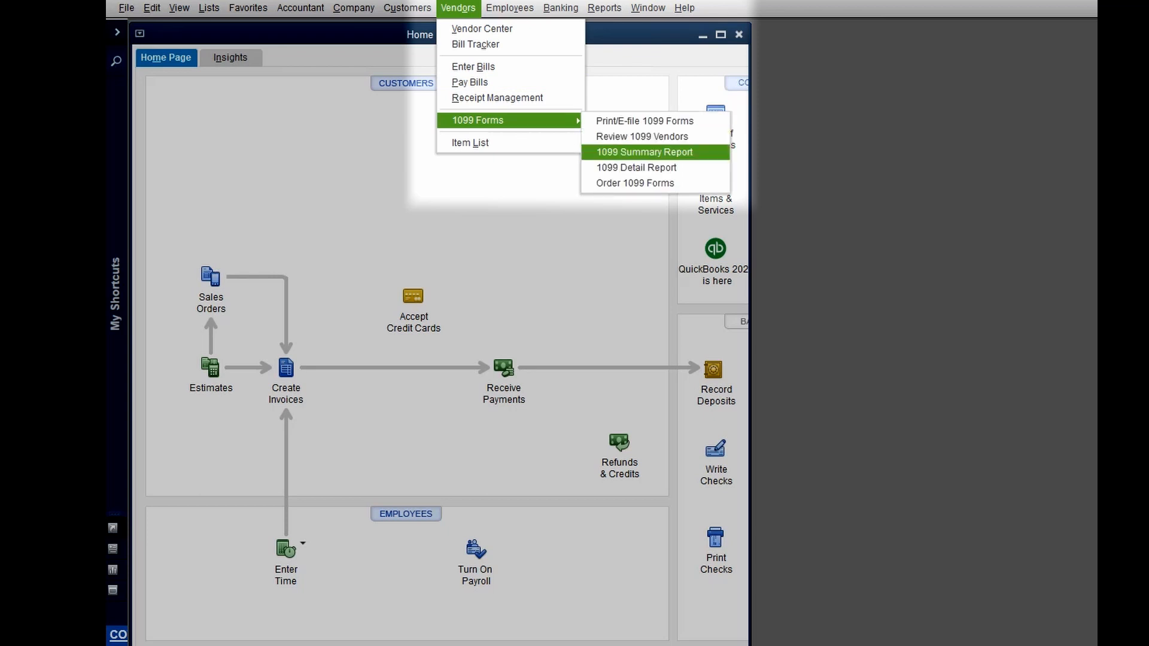
{"action": "left_click", "coordinate": [644, 152]}
{"action": "left_click", "coordinate": [489, 145]}
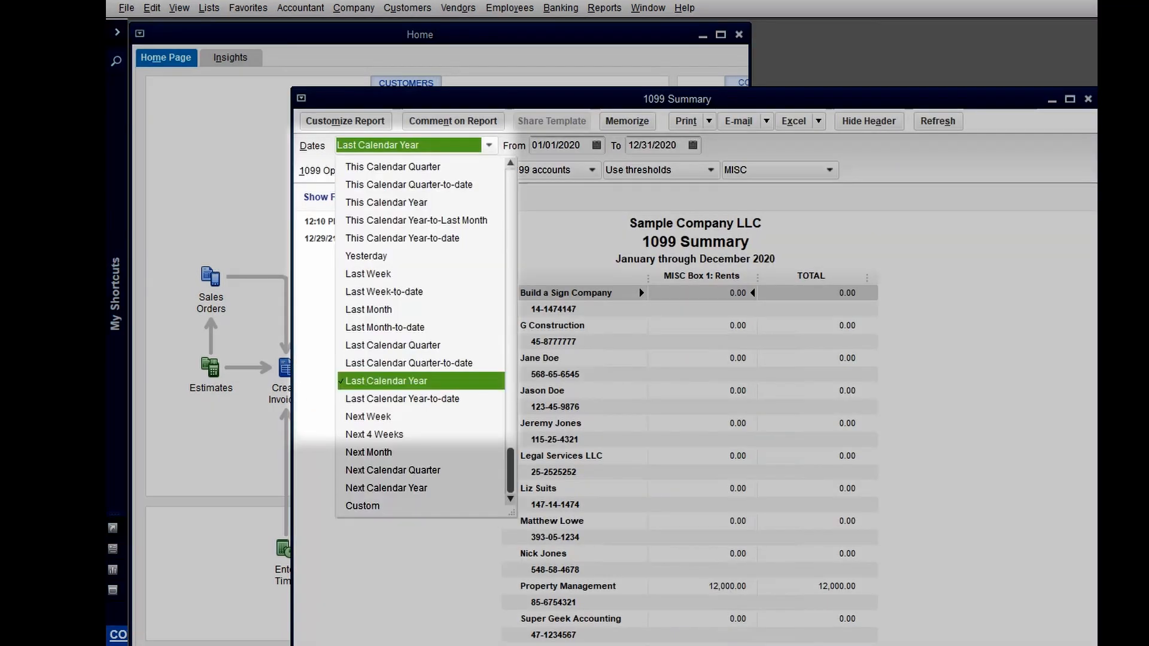
{"action": "left_click", "coordinate": [386, 203]}
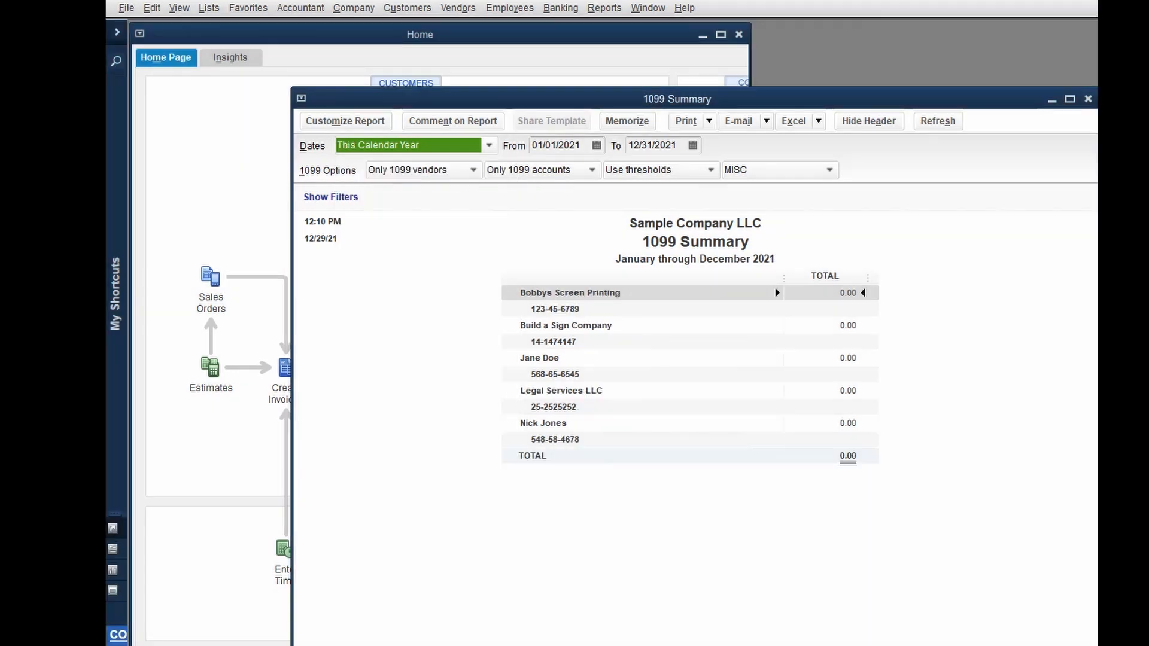
{"action": "left_click", "coordinate": [1070, 100]}
- Filter it to all vendors, all allowed accounts, ignored thresholds and MISC, then open the Vendor Center
{"action": "left_click", "coordinate": [308, 79]}
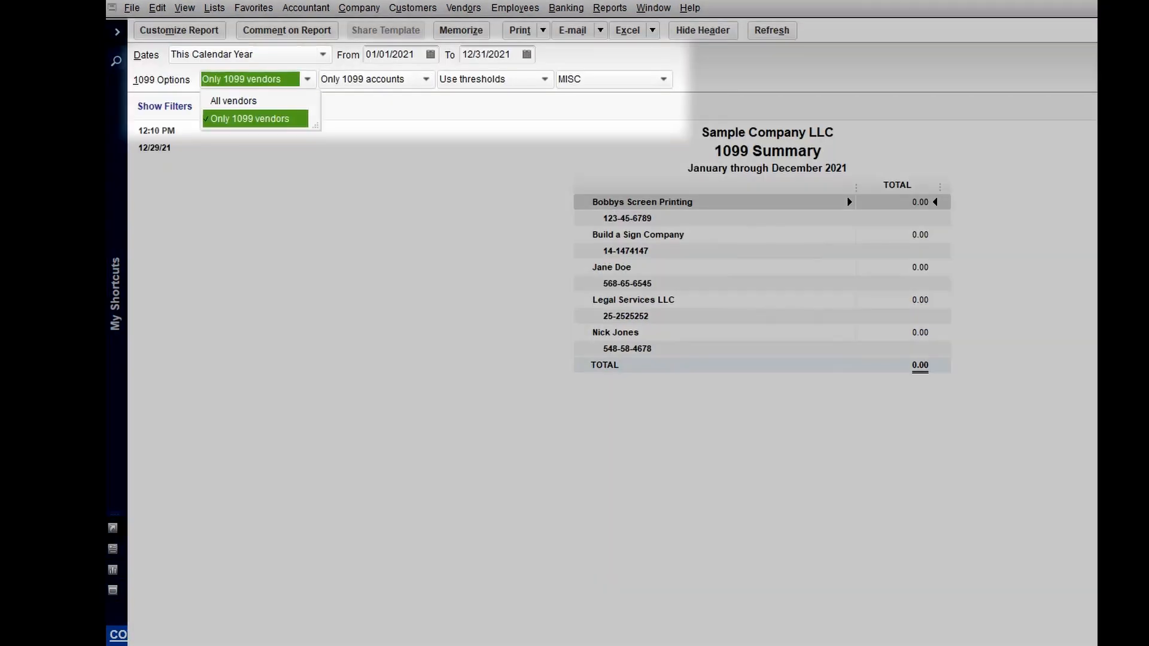
{"action": "left_click", "coordinate": [233, 101]}
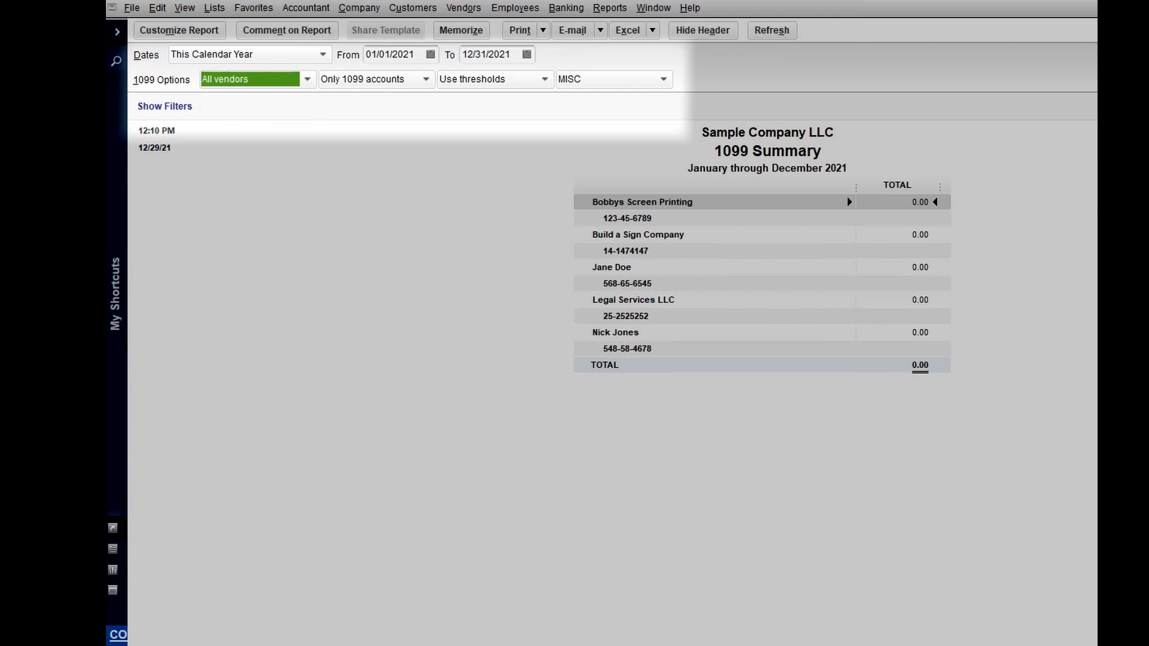
{"action": "left_click", "coordinate": [426, 79]}
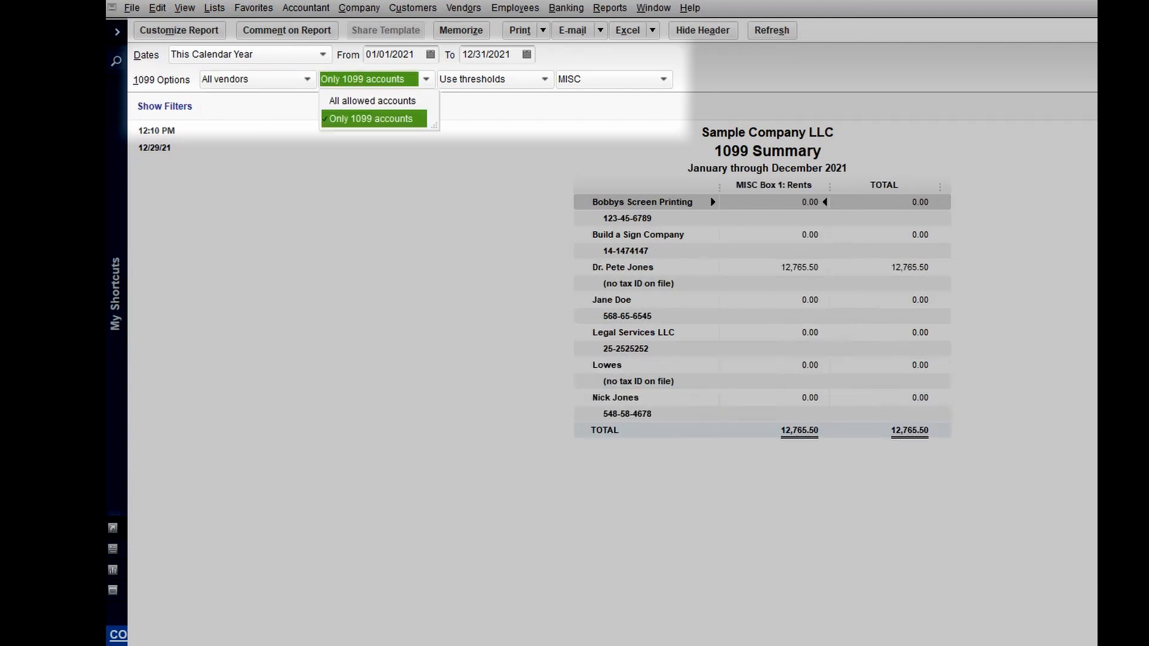
{"action": "left_click", "coordinate": [373, 100]}
{"action": "left_click", "coordinate": [545, 79]}
{"action": "left_click", "coordinate": [485, 118]}
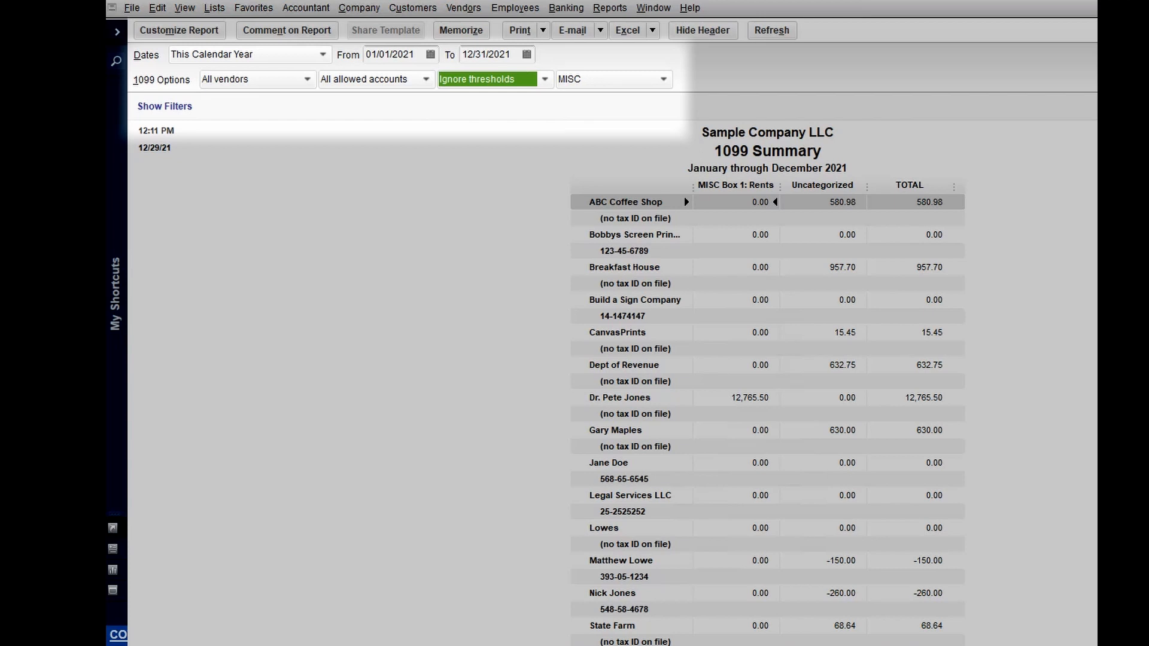
{"action": "left_click", "coordinate": [664, 79]}
{"action": "left_click", "coordinate": [610, 100]}
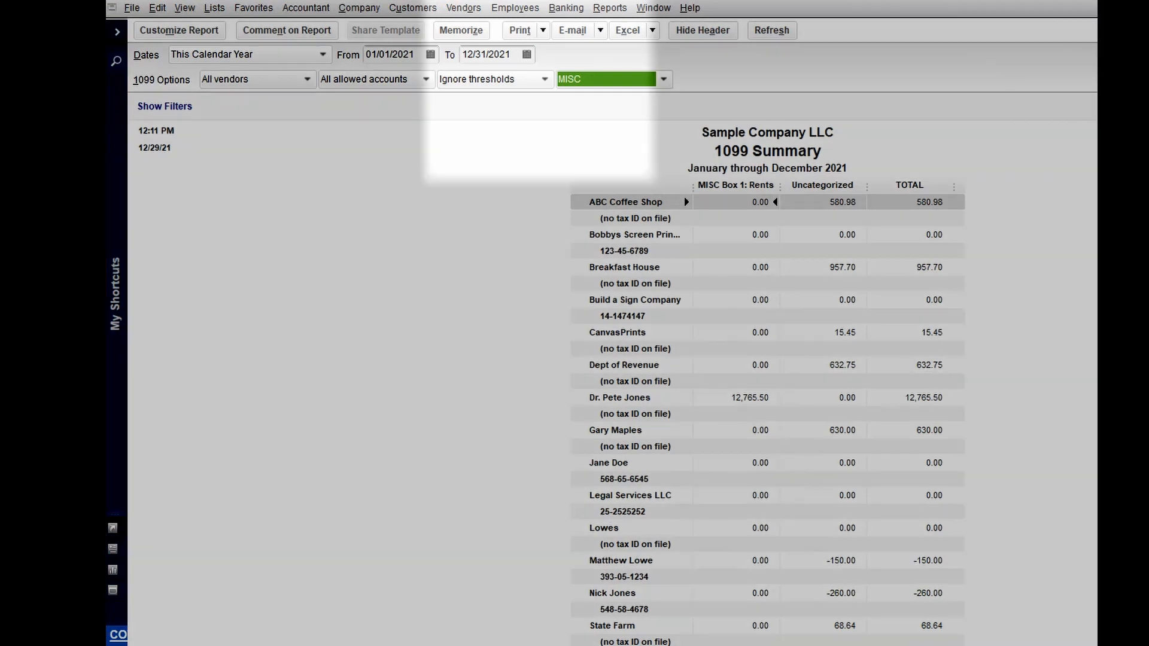
{"action": "left_click", "coordinate": [464, 9]}
{"action": "left_click", "coordinate": [487, 29]}
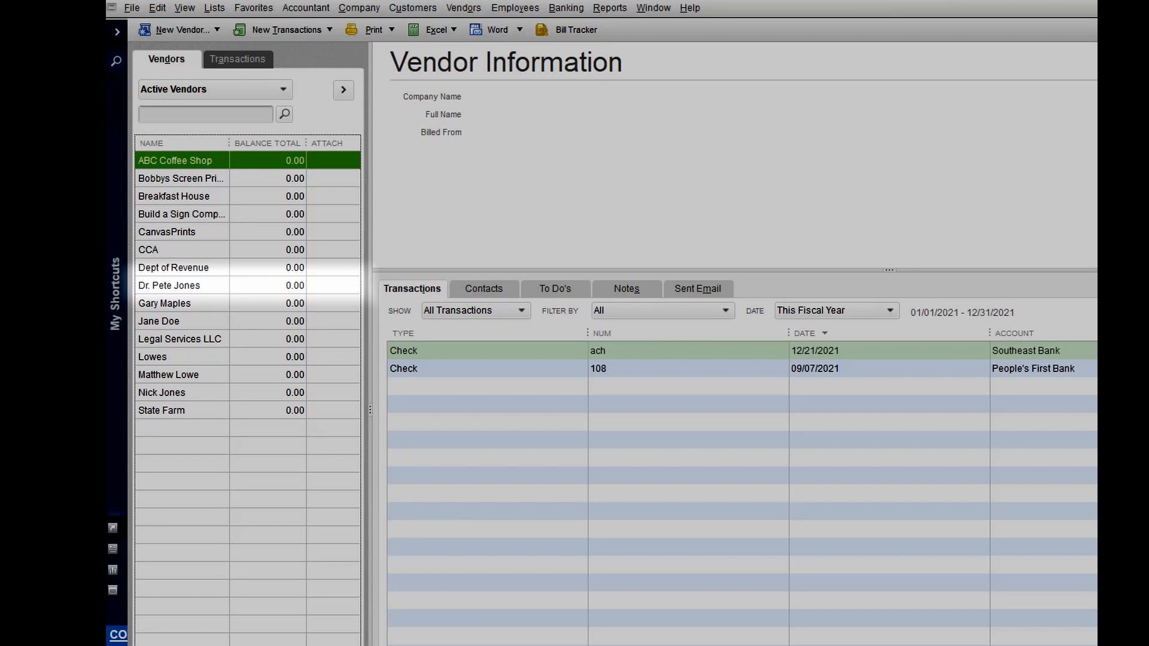
- Edit the doctor vendor, entering their tax ID and marking them eligible for 1099
{"action": "double_click", "coordinate": [169, 285]}
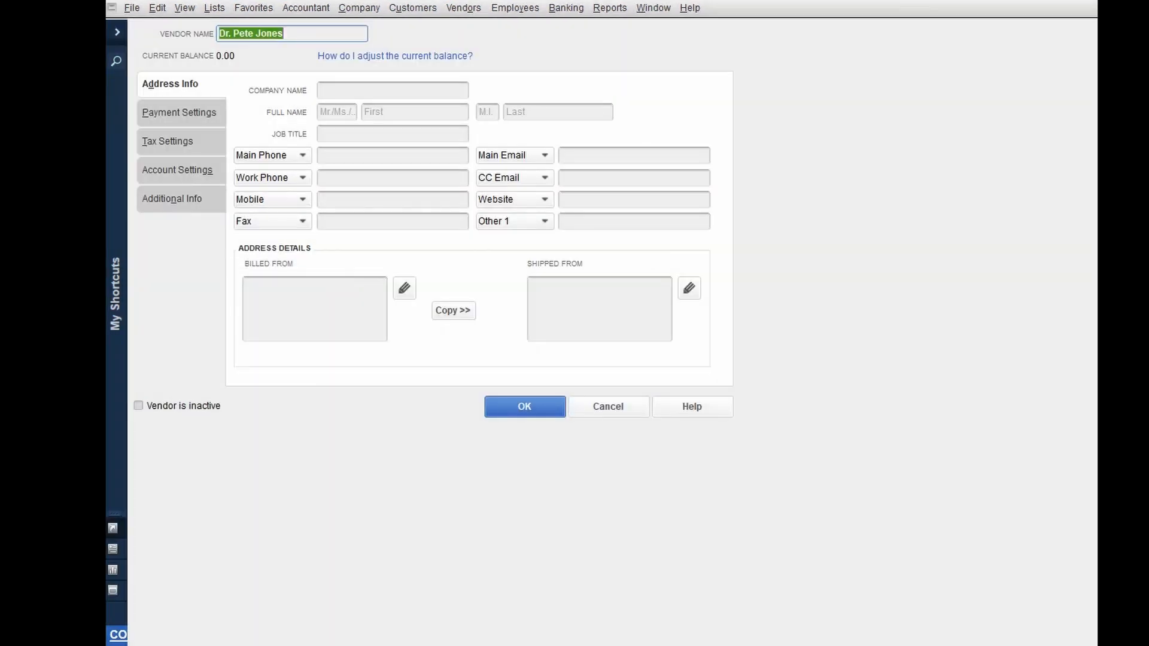
{"action": "left_click", "coordinate": [170, 141]}
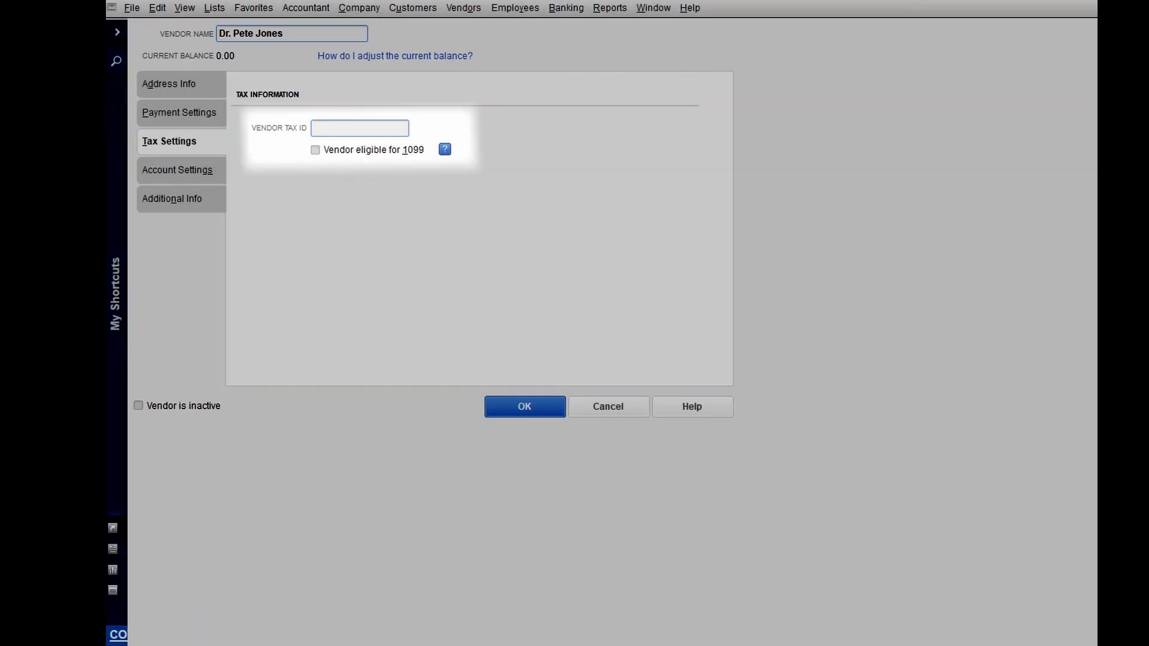
{"action": "key", "text": "Tab"}
{"action": "key", "text": "space"}
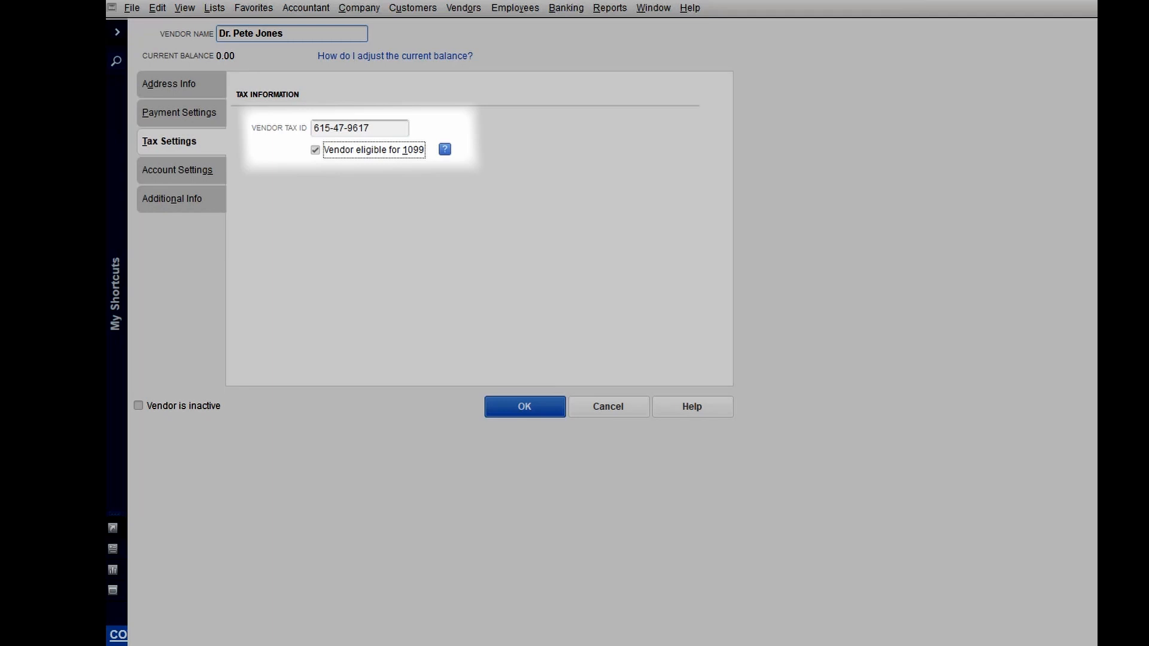
- Enter the vendor's Knoxville, TN billing address, correcting the state to TN, and save the record
{"action": "key", "text": "alt+d"}
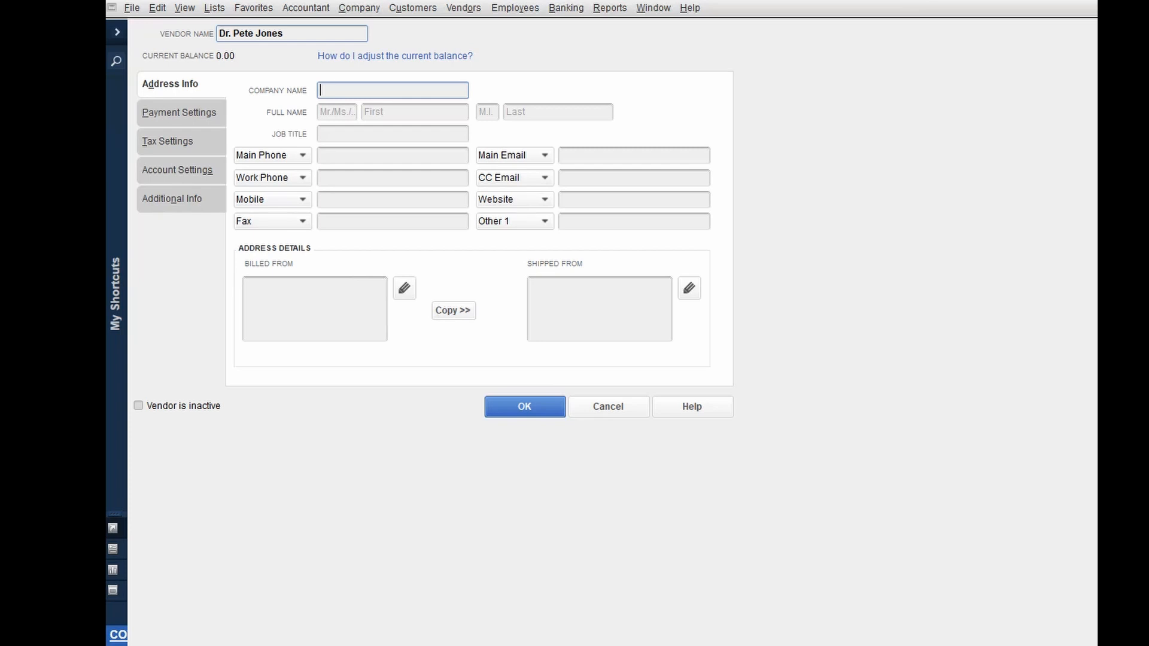
{"action": "left_click", "coordinate": [314, 309]}
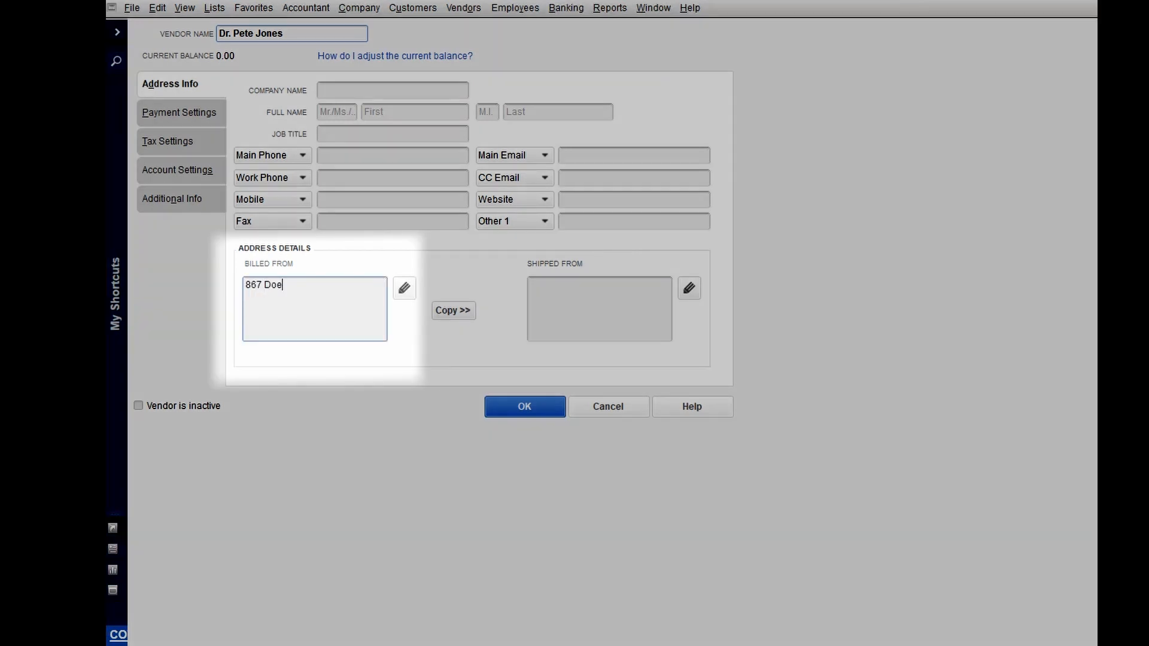
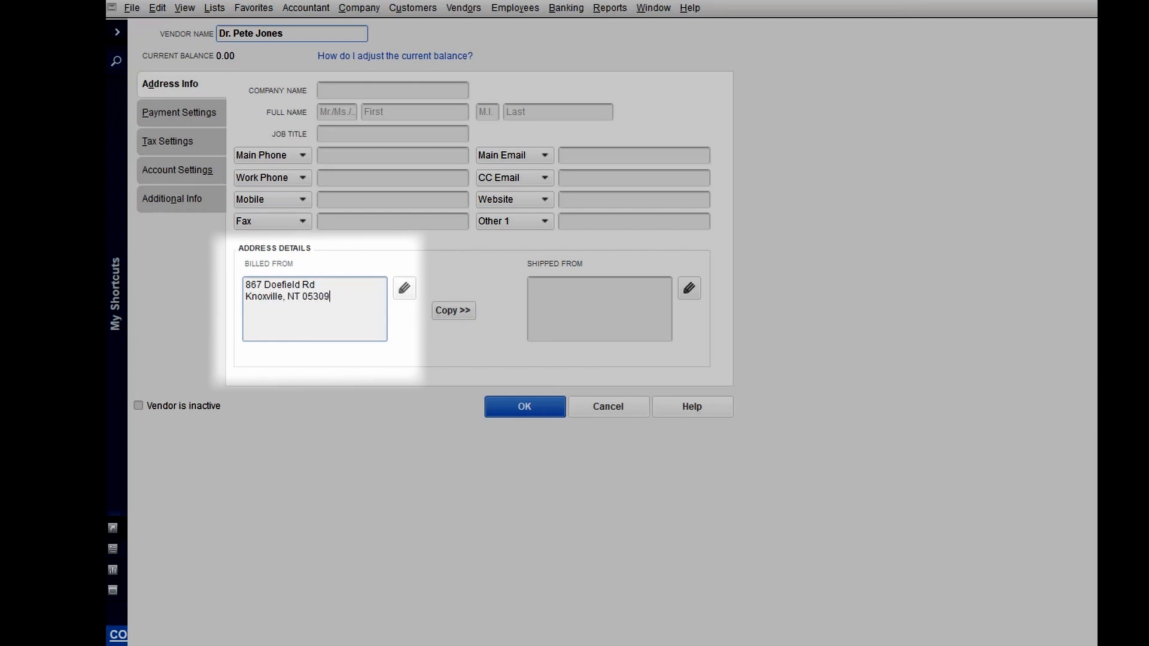
{"action": "left_click", "coordinate": [294, 297]}
{"action": "key", "text": "BackSpace"}
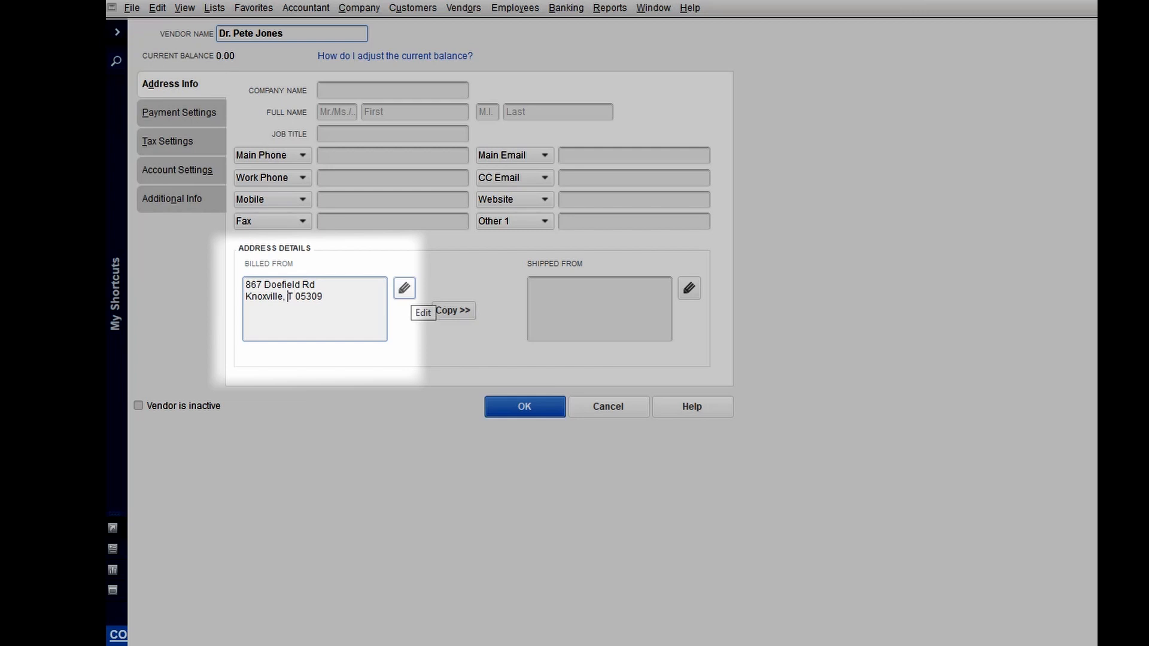
{"action": "type", "text": "N"}
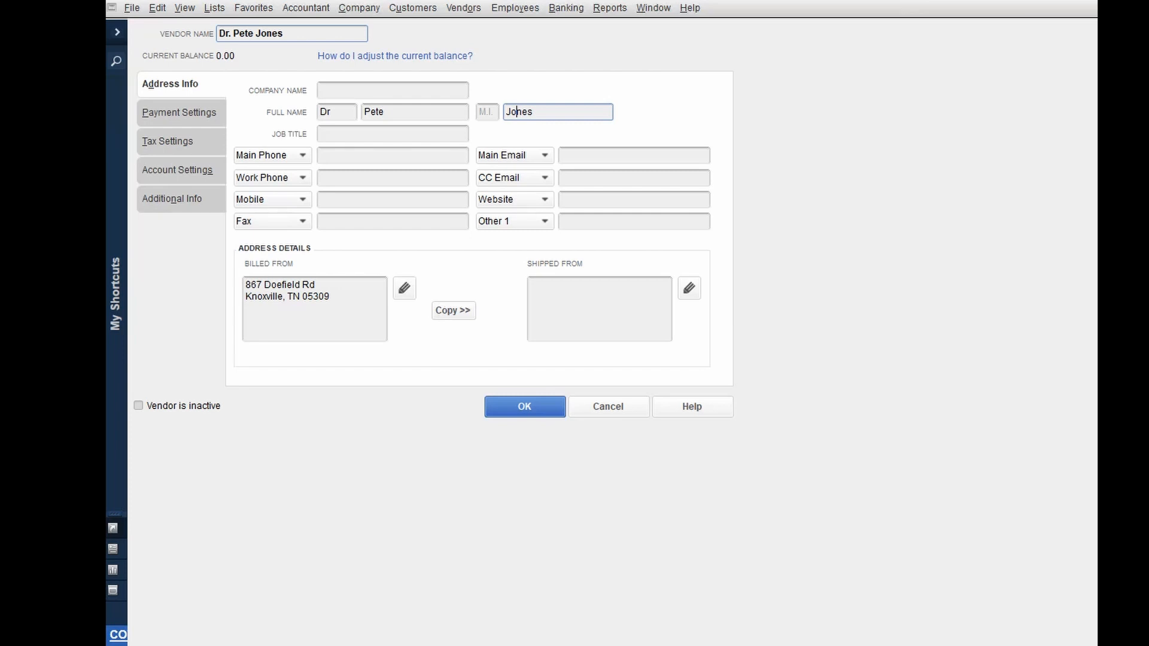
{"action": "key", "text": "Return"}
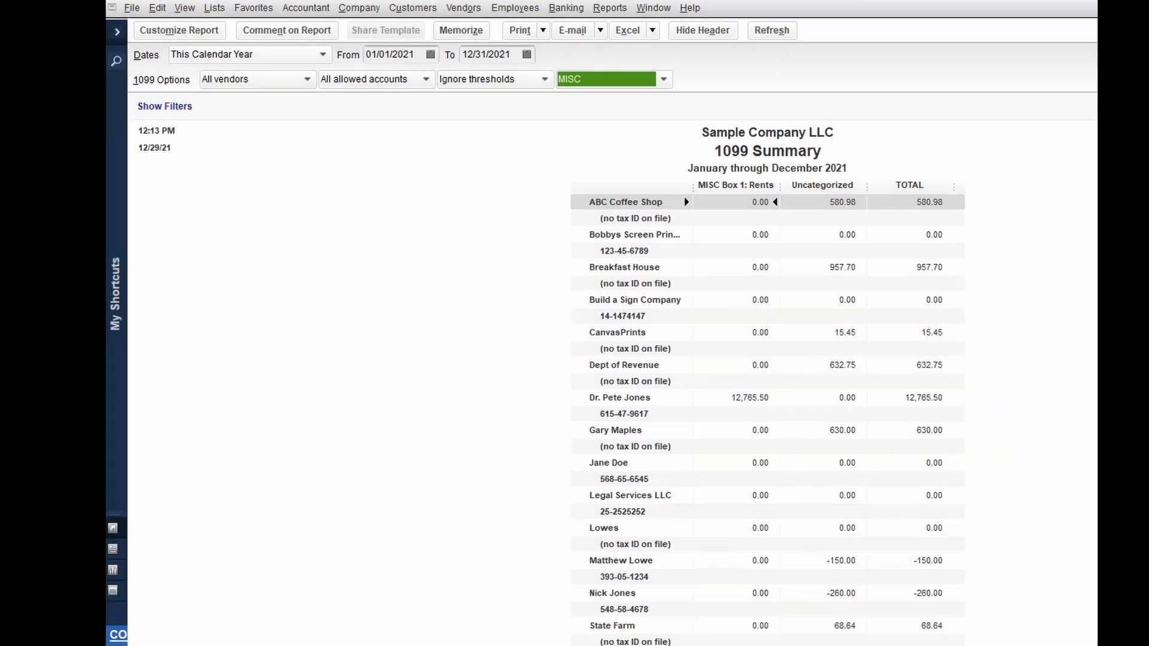
- Change the 1099 Summary's form type from MISC to NEC
{"action": "left_click", "coordinate": [663, 79]}
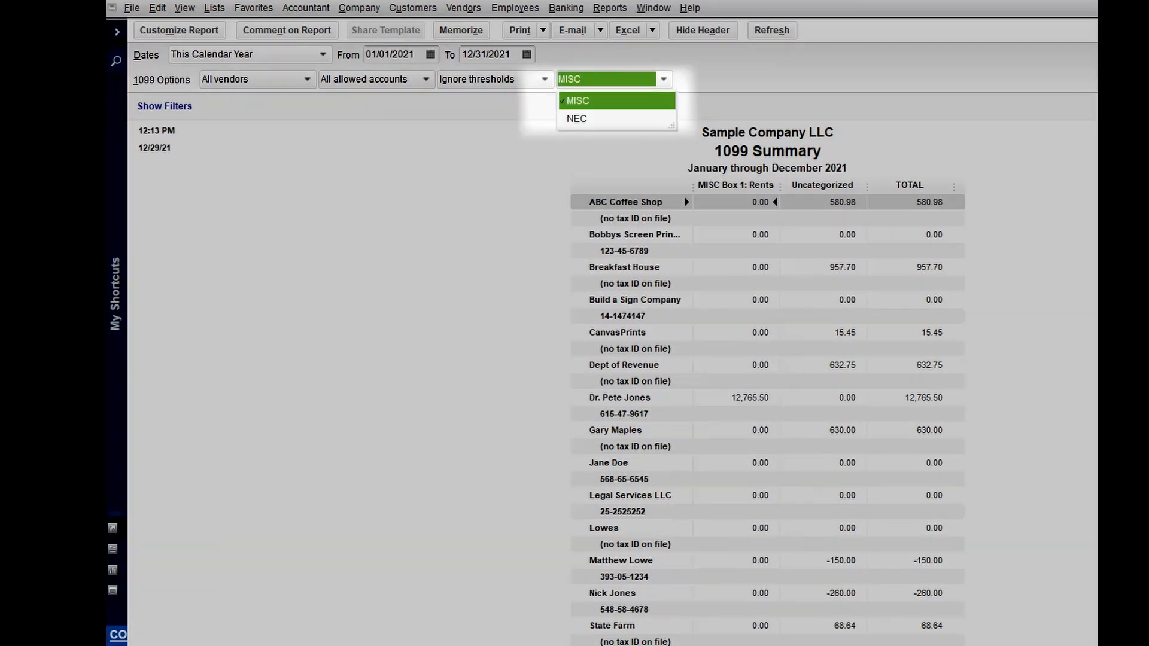
{"action": "left_click", "coordinate": [576, 119]}
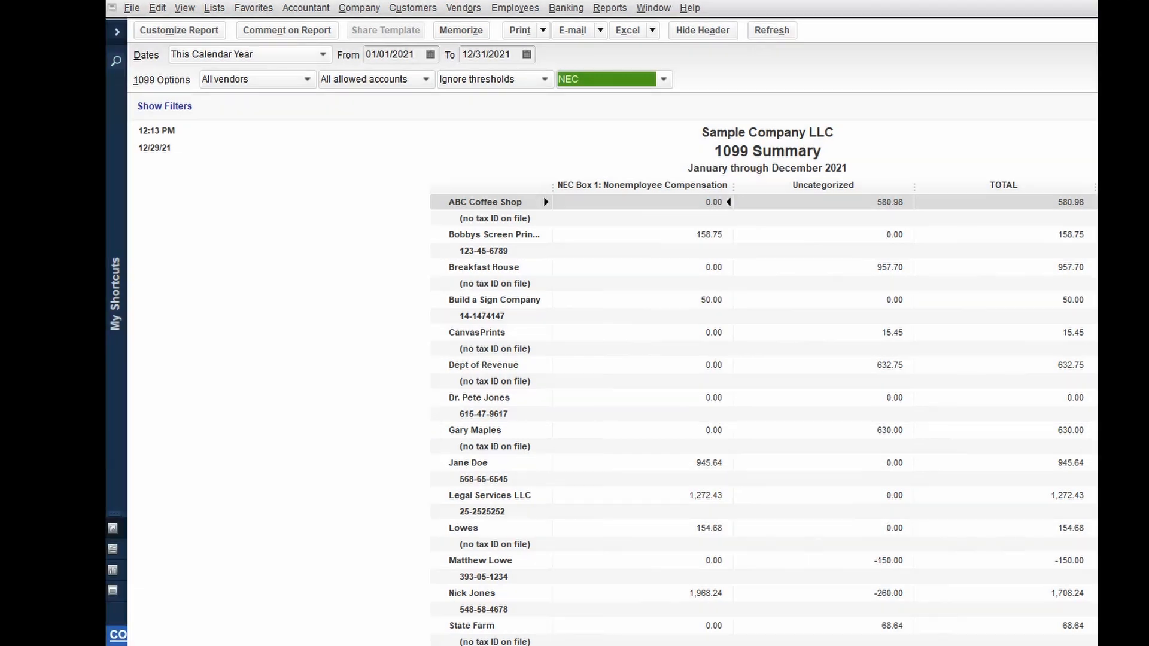
- Drill into the transactions behind the 630.00 vendor total, then close both reports
{"action": "double_click", "coordinate": [727, 430]}
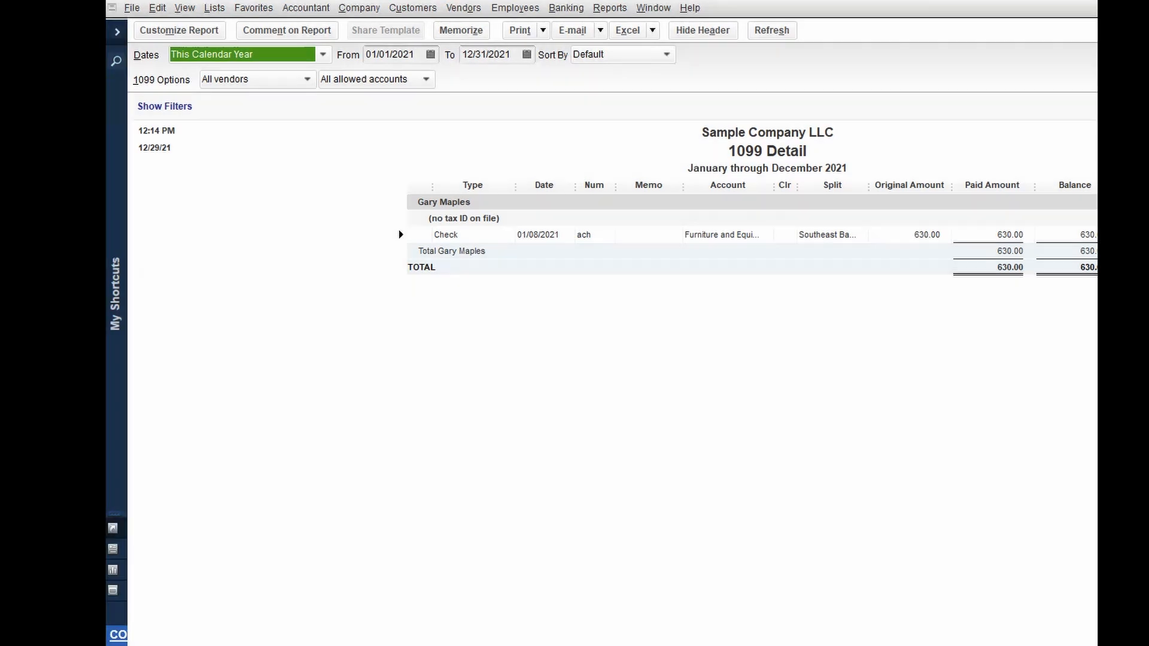
{"action": "key", "text": "Escape"}
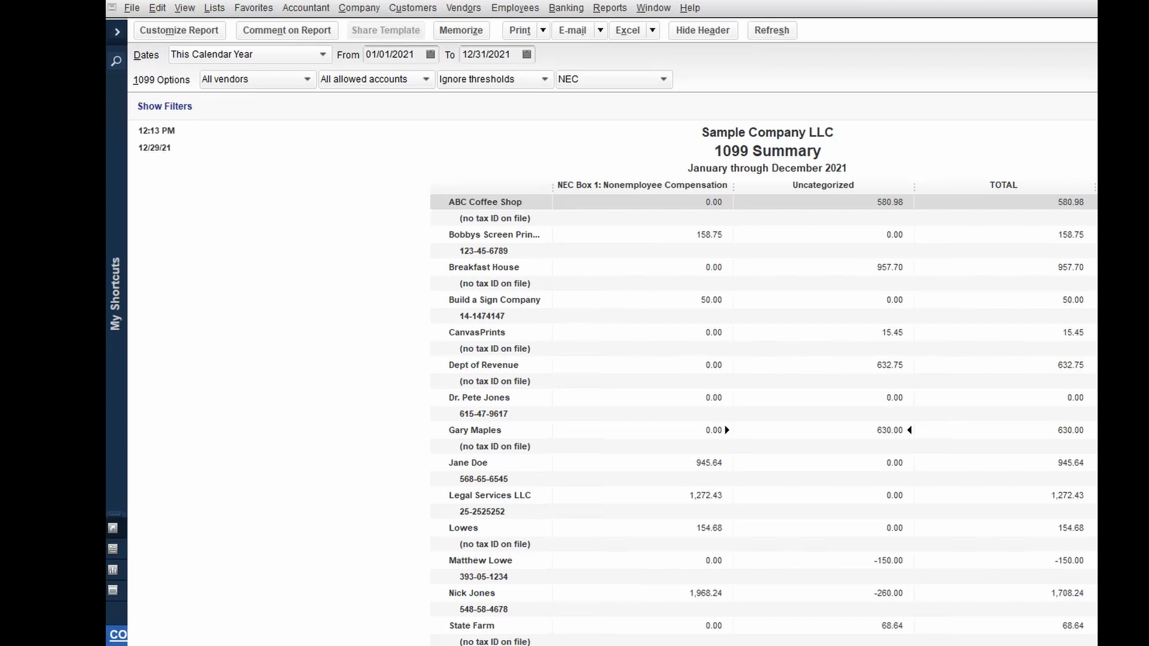
{"action": "key", "text": "Escape"}
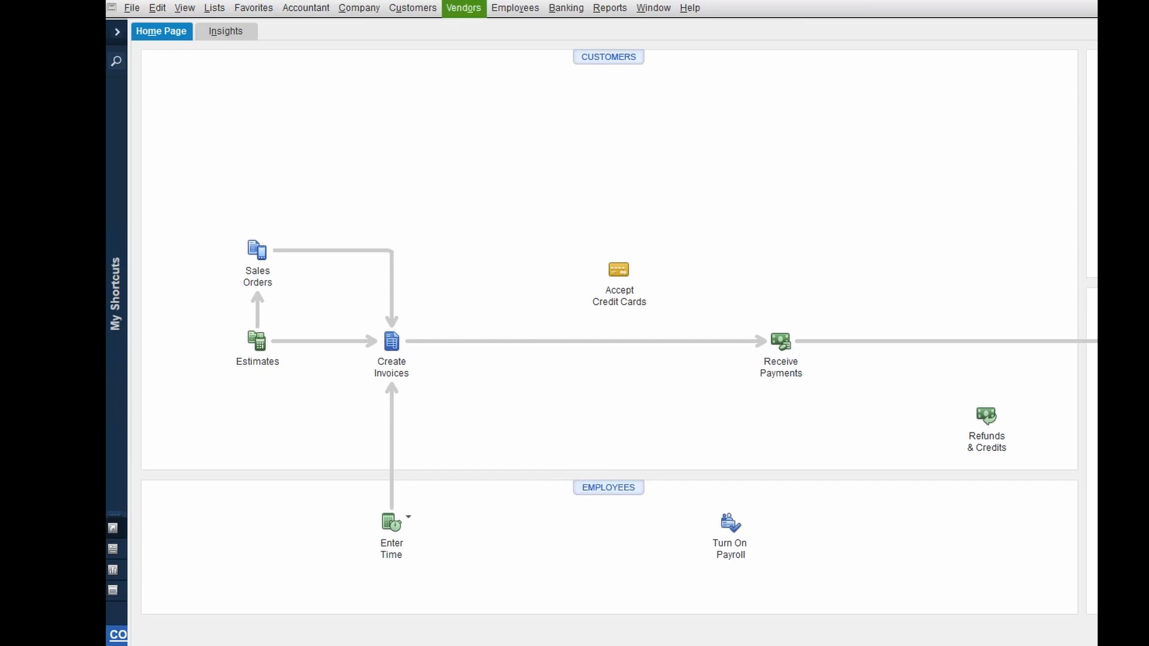
- Open the 1099 Detail report for this calendar year with all vendors and all allowed accounts
{"action": "left_click", "coordinate": [464, 9]}
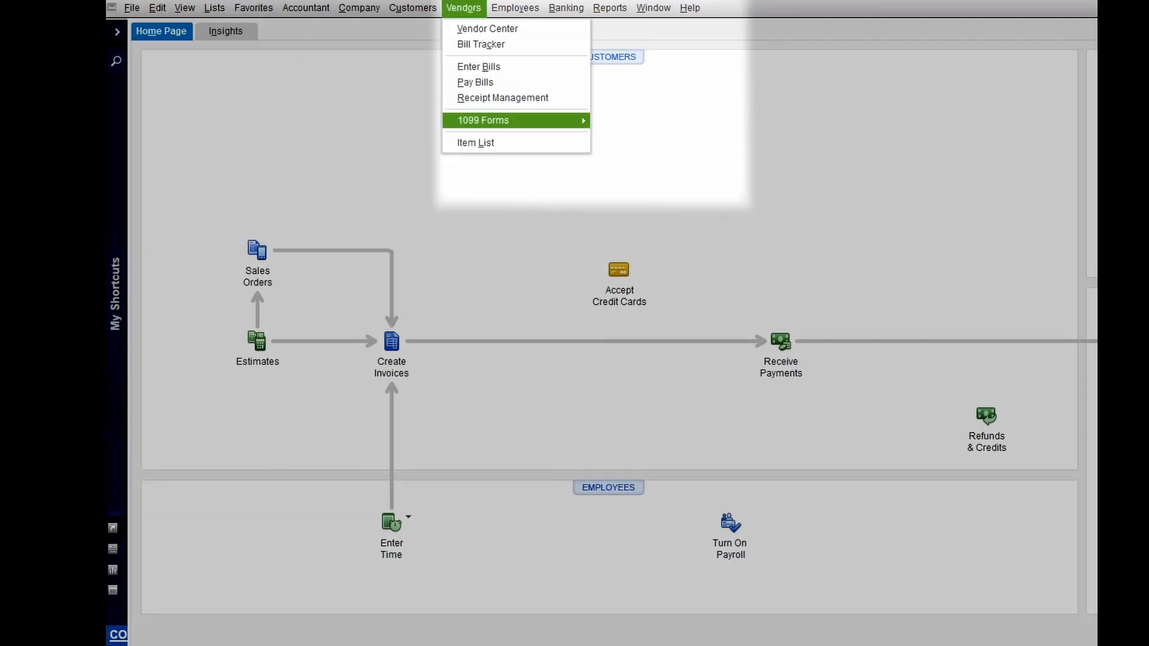
{"action": "mouse_move", "coordinate": [482, 120]}
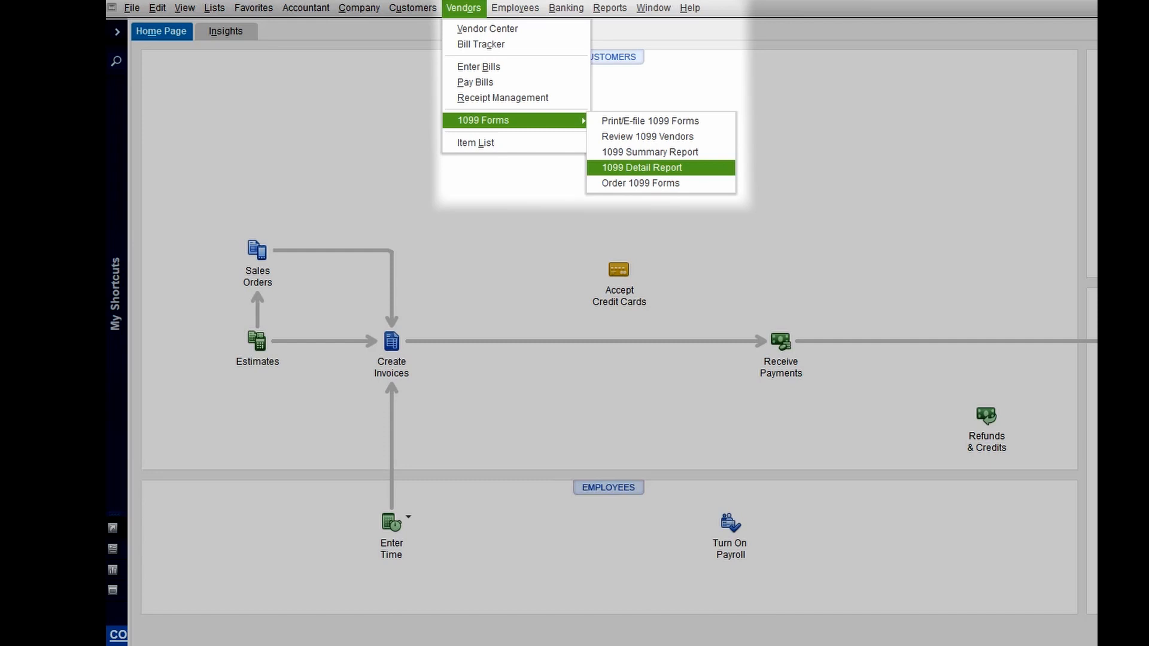
{"action": "left_click", "coordinate": [641, 167]}
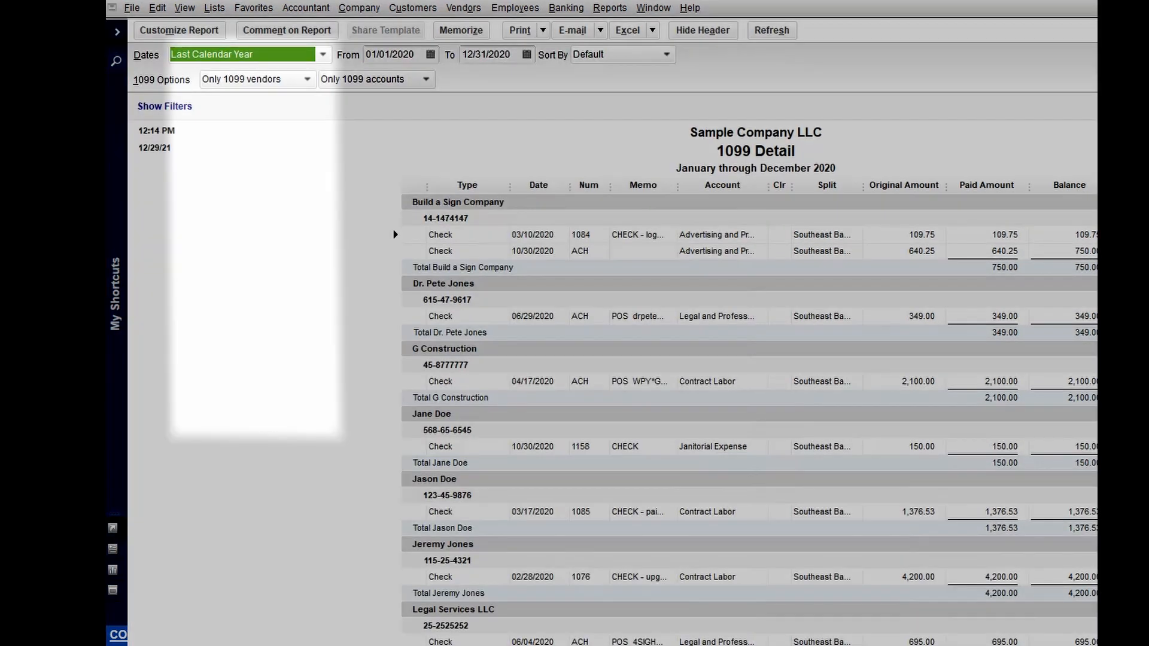
{"action": "left_click", "coordinate": [220, 112]}
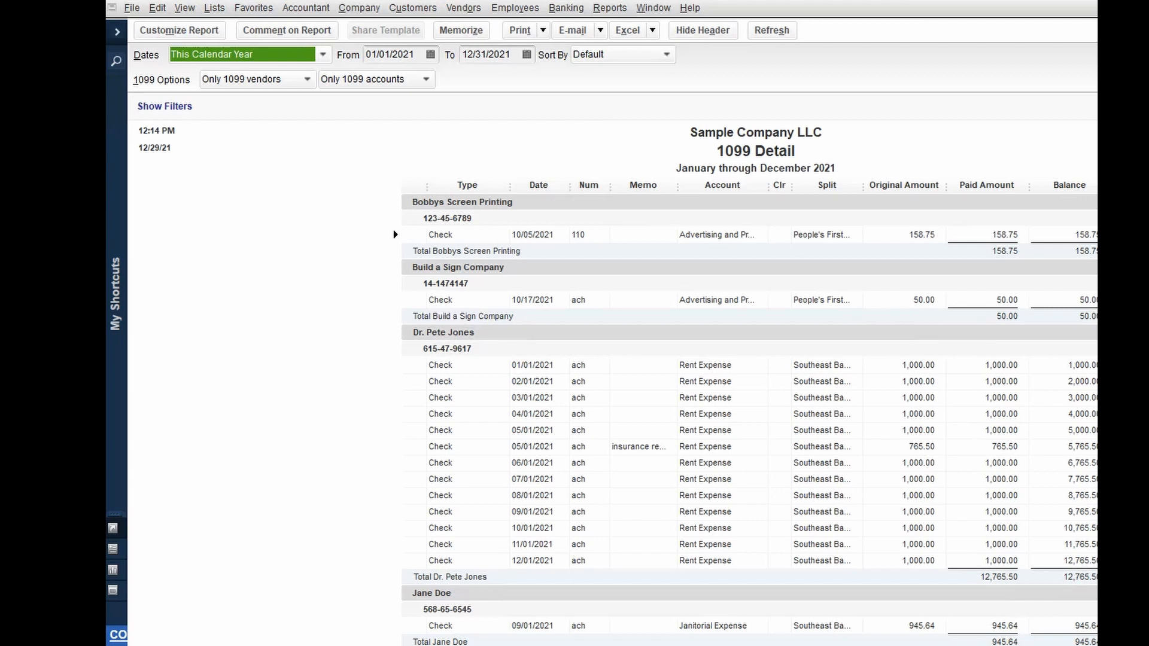
{"action": "scroll", "coordinate": [749, 419], "scroll_direction": "down", "scroll_amount": 2}
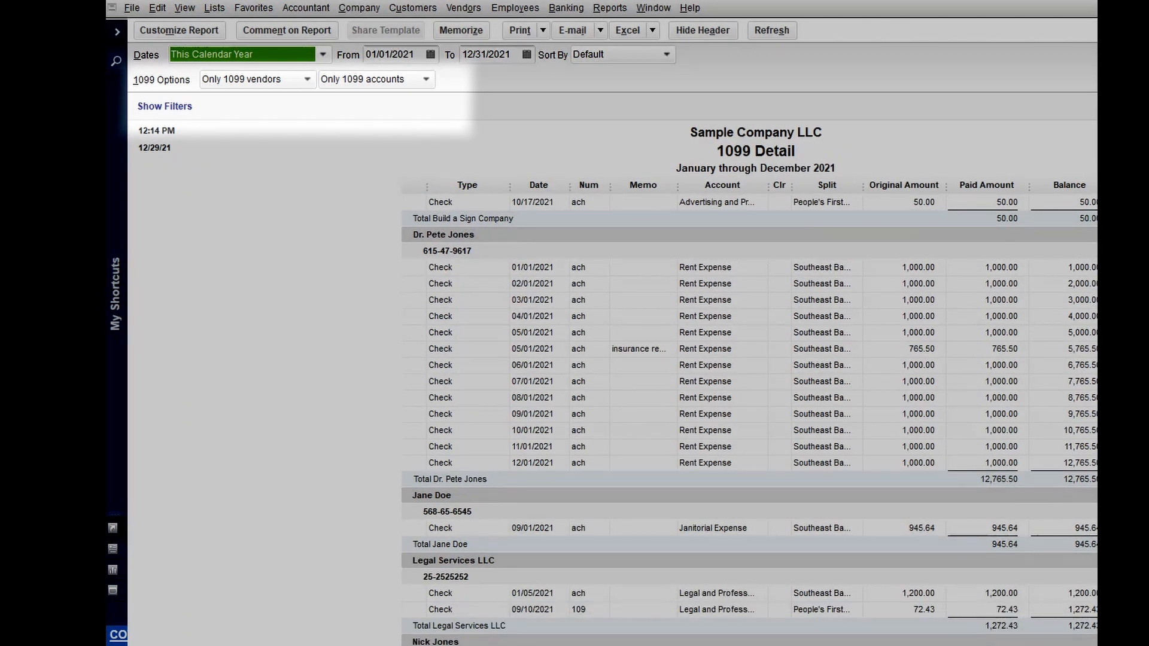
{"action": "left_click", "coordinate": [307, 79]}
{"action": "left_click", "coordinate": [233, 100]}
{"action": "left_click", "coordinate": [426, 79]}
{"action": "left_click", "coordinate": [372, 100]}
{"action": "scroll", "coordinate": [748, 419], "scroll_direction": "down", "scroll_amount": 12}
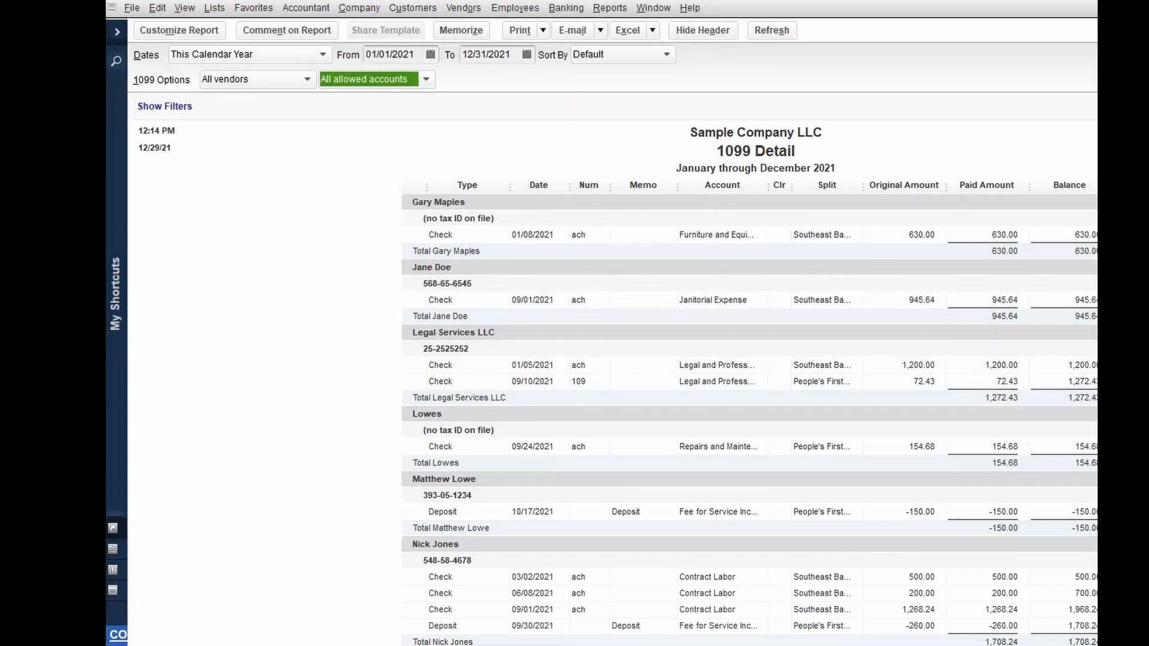
- Change the 09/30/2021 deposit's Received From to the {C} customer entry and record it
{"action": "double_click", "coordinate": [393, 624]}
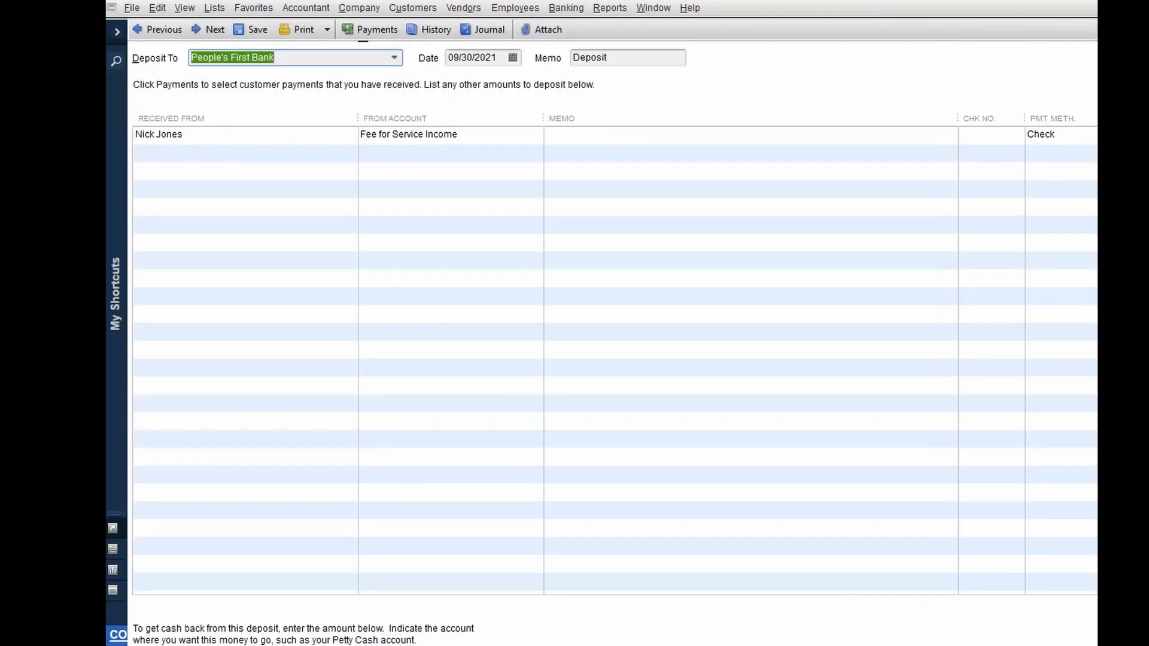
{"action": "left_click", "coordinate": [184, 134]}
{"action": "left_click", "coordinate": [183, 135]}
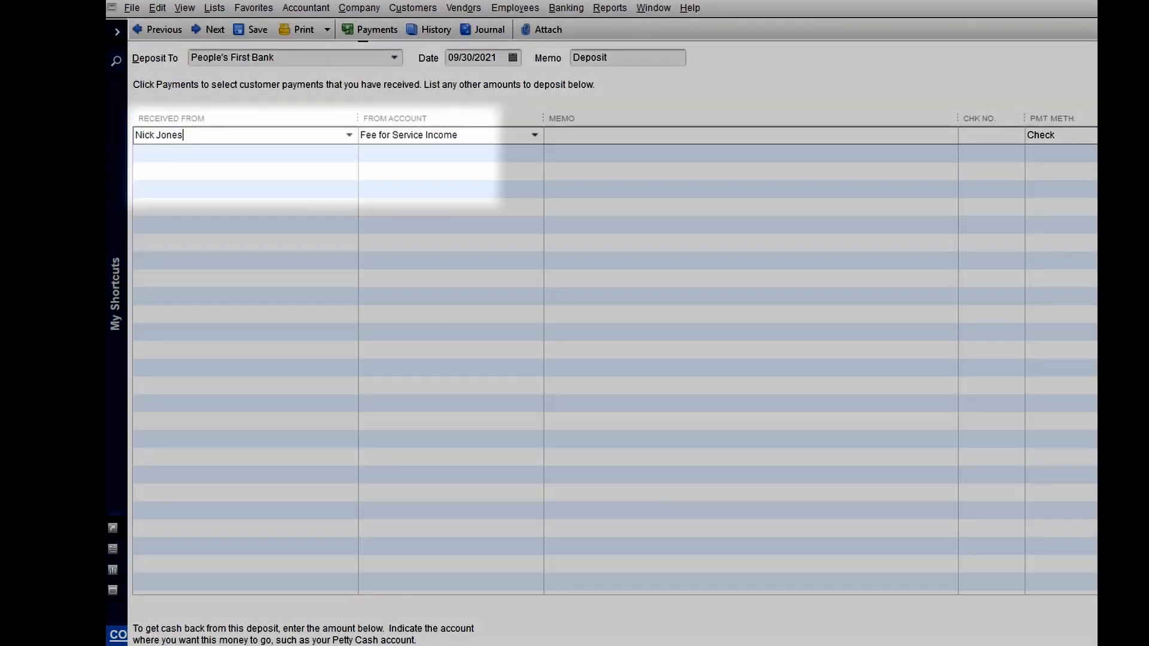
{"action": "type", "text": "{C}"}
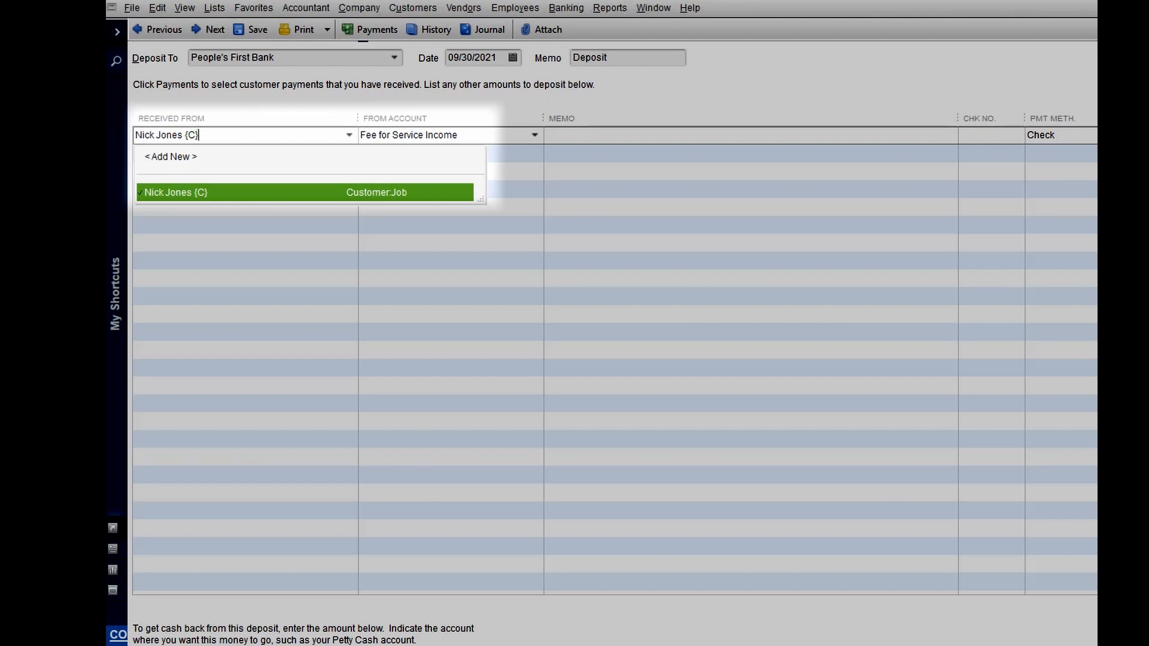
{"action": "key", "text": "Tab"}
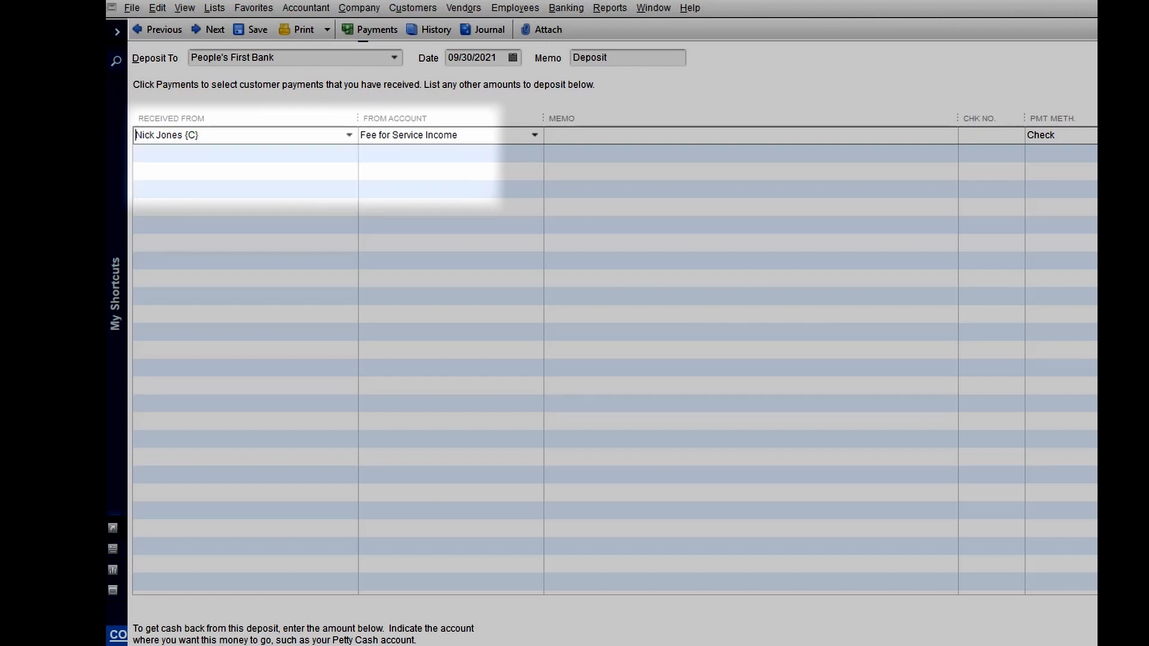
{"action": "key", "text": "Escape"}
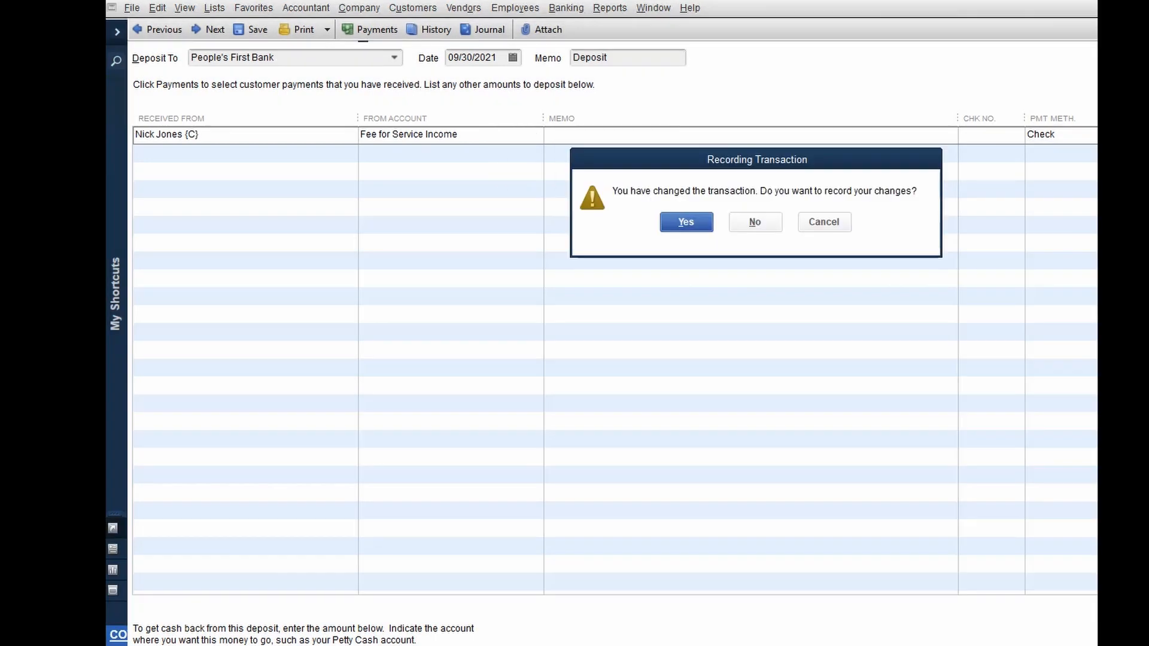
{"action": "left_click", "coordinate": [686, 222]}
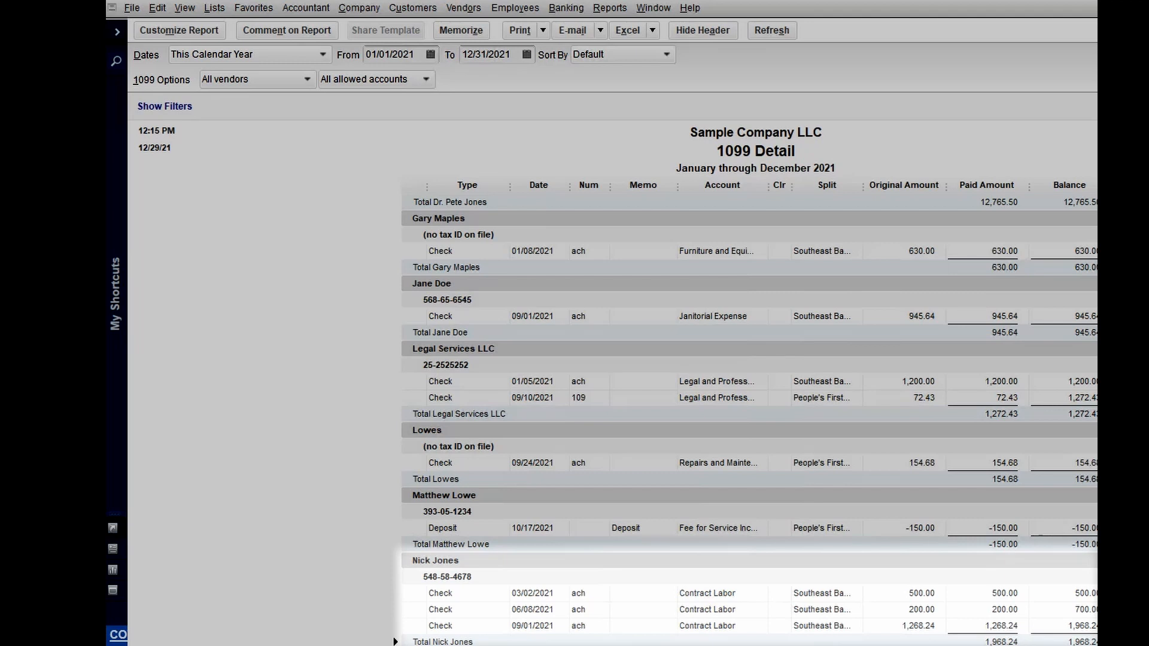
{"action": "scroll", "coordinate": [748, 419], "scroll_direction": "up", "scroll_amount": 15}
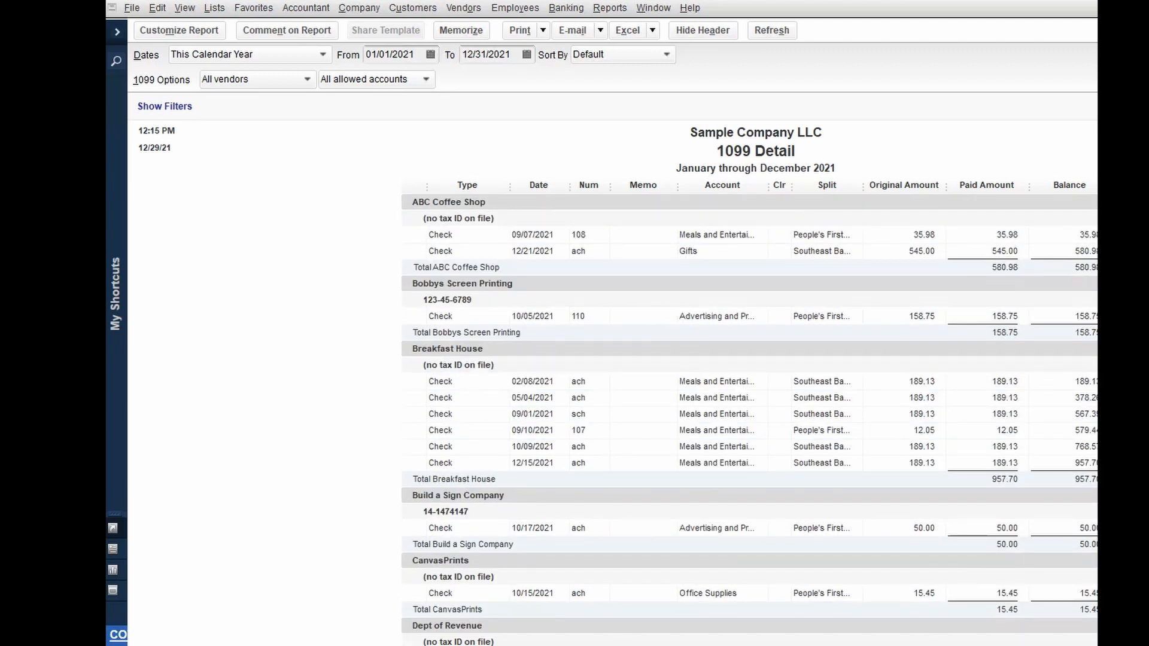
- Close the Detail report and start preparing 1099-NEC forms in the 1099 wizard
{"action": "key", "text": "Escape"}
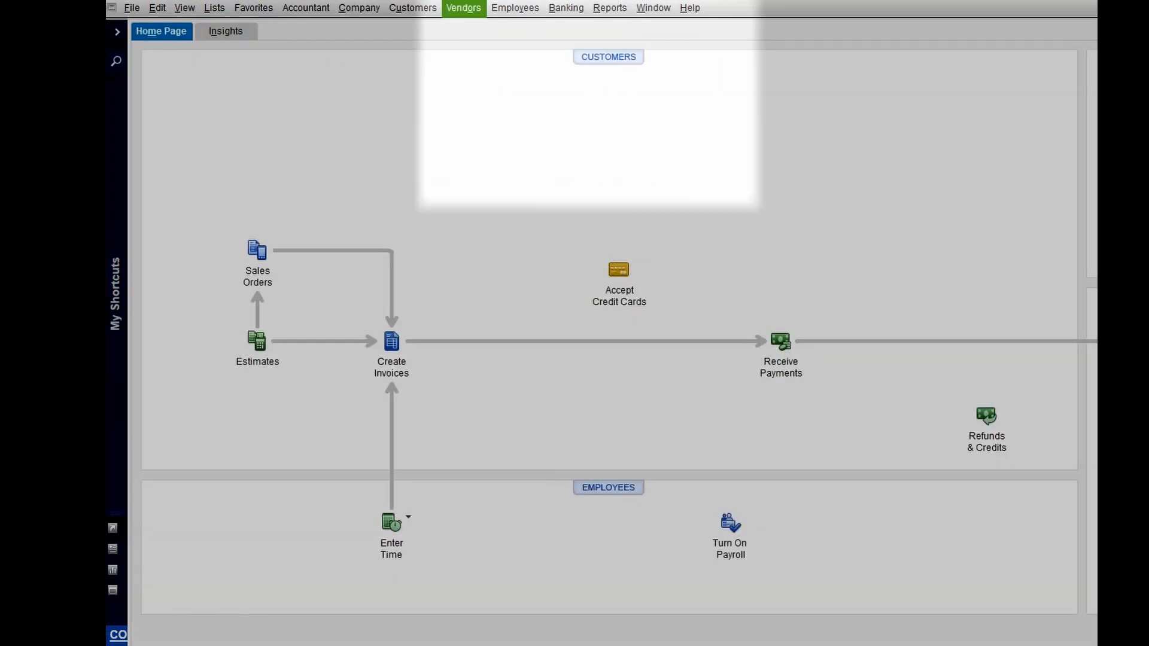
{"action": "left_click", "coordinate": [464, 8]}
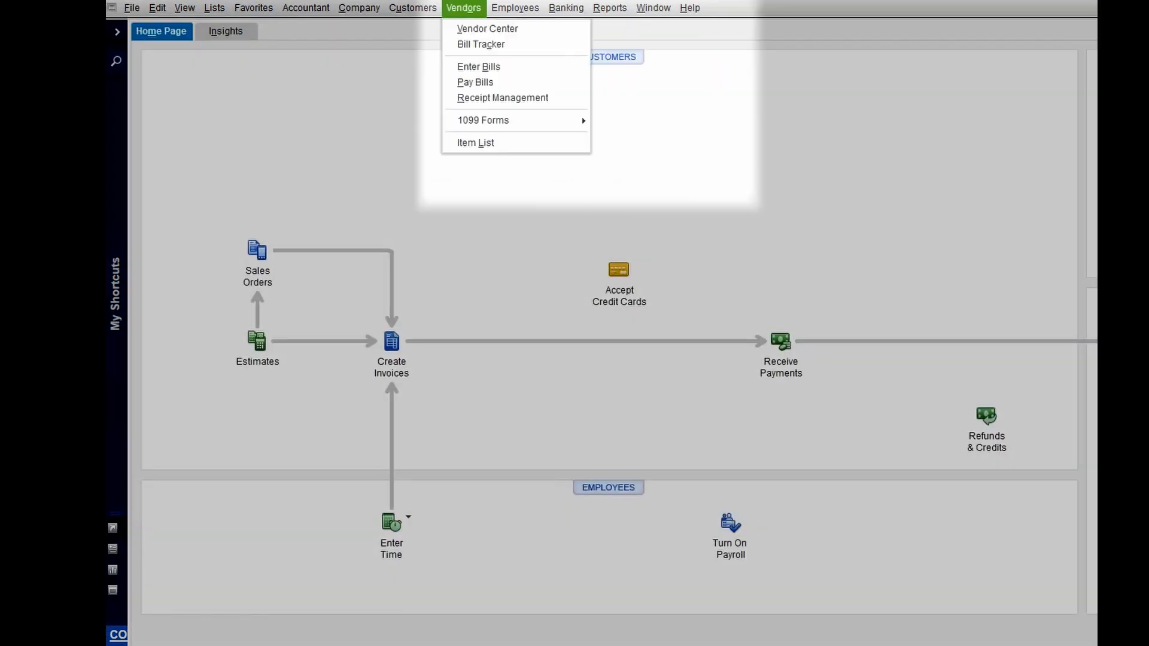
{"action": "mouse_move", "coordinate": [516, 120]}
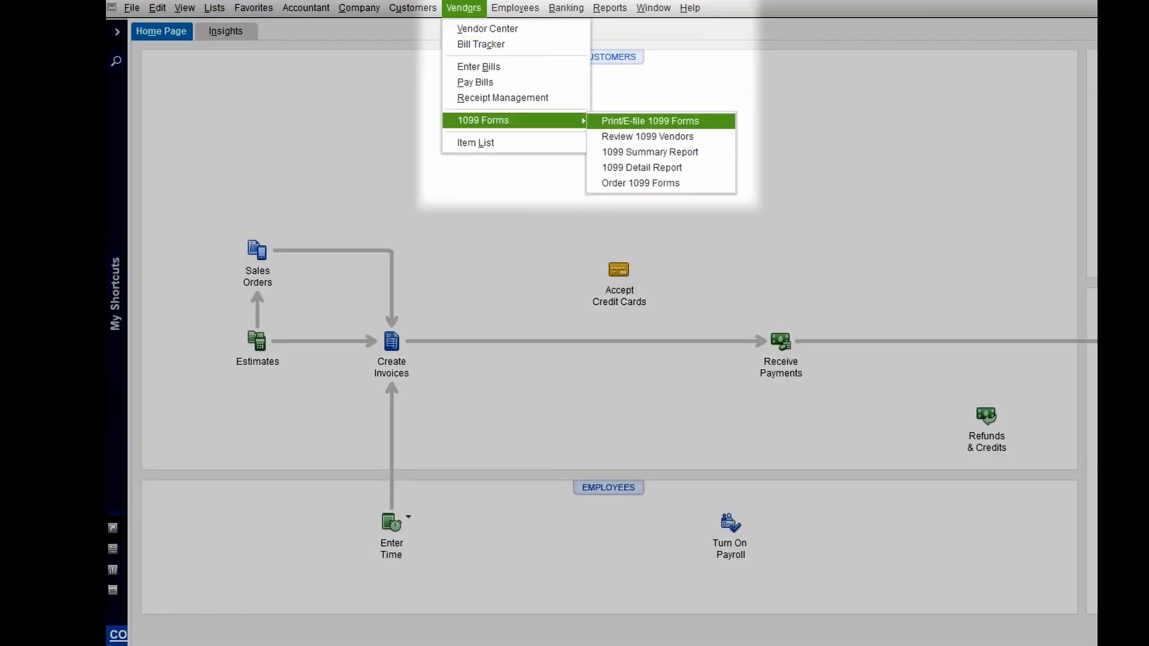
{"action": "left_click", "coordinate": [651, 121]}
{"action": "key", "text": "Return"}
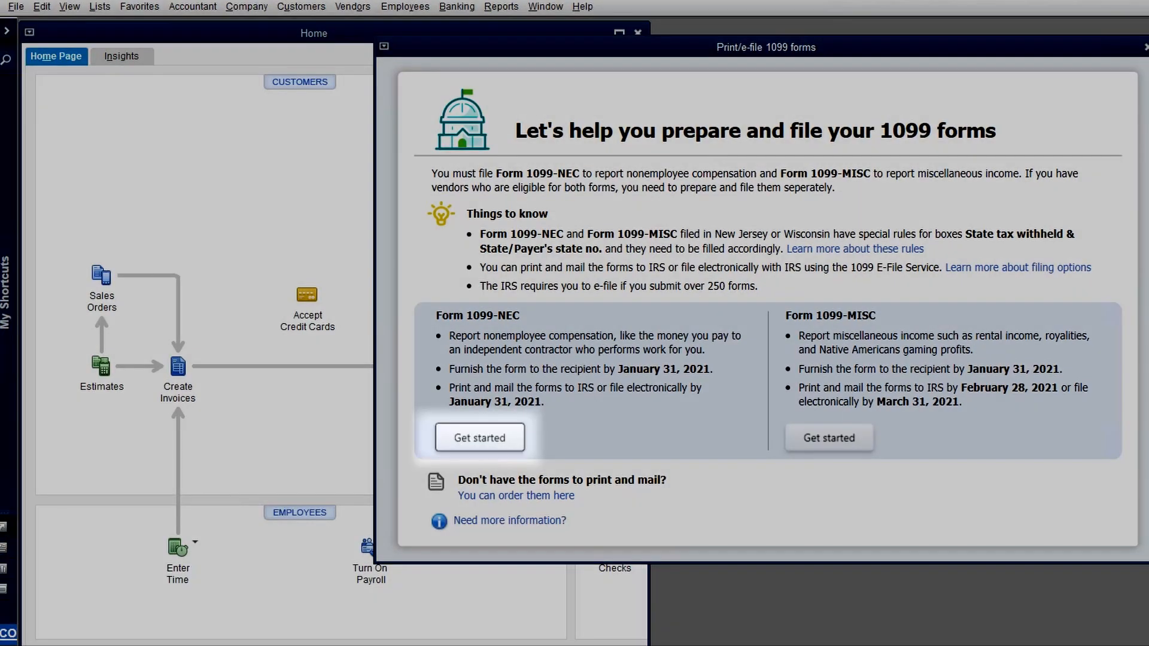
{"action": "left_click", "coordinate": [480, 438]}
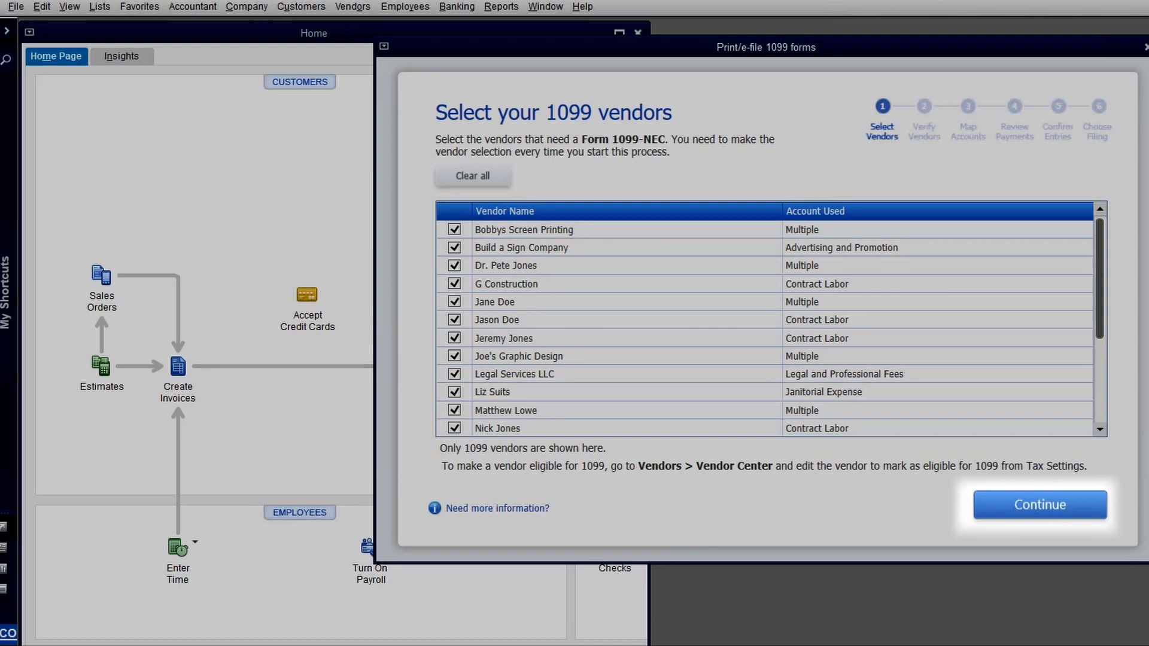
- Continue through vendor selection, account mapping, exclusions review and 1099-NEC entry confirmation
{"action": "left_click", "coordinate": [1040, 505]}
{"action": "left_click", "coordinate": [1040, 505]}
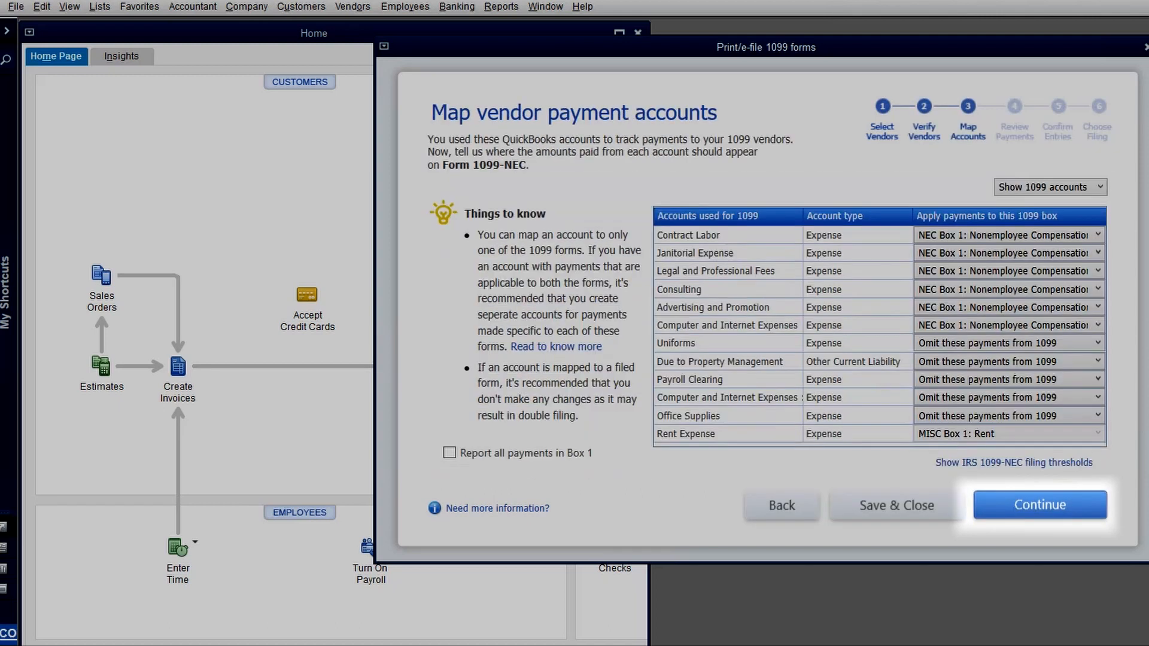
{"action": "key", "text": "Return"}
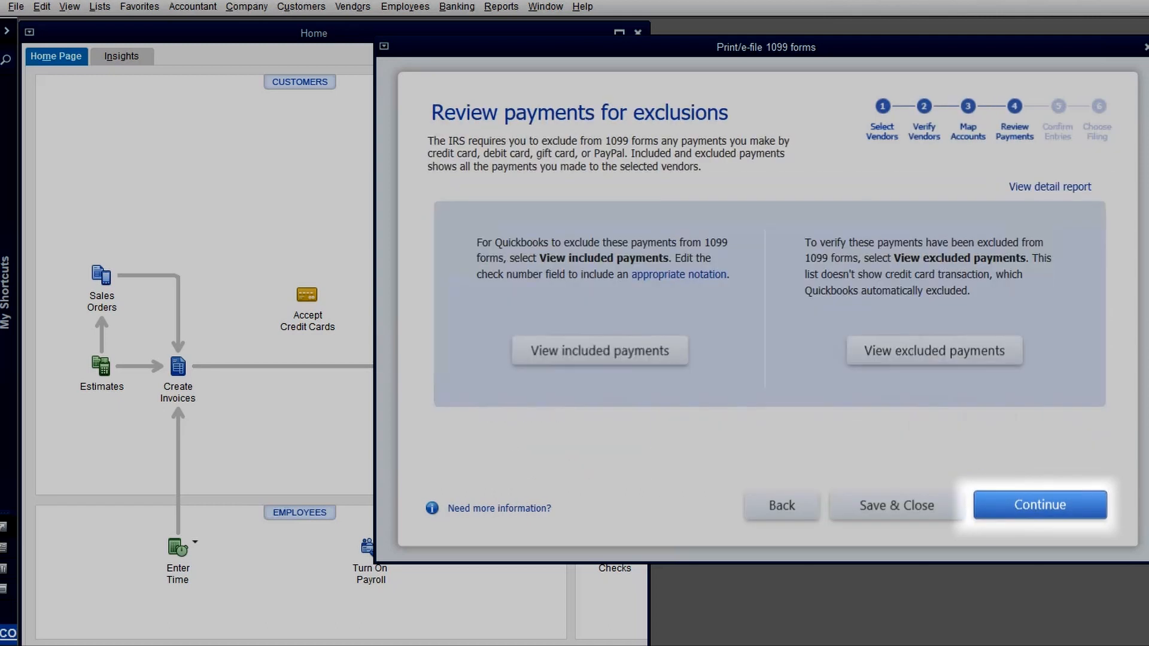
{"action": "left_click", "coordinate": [1040, 505]}
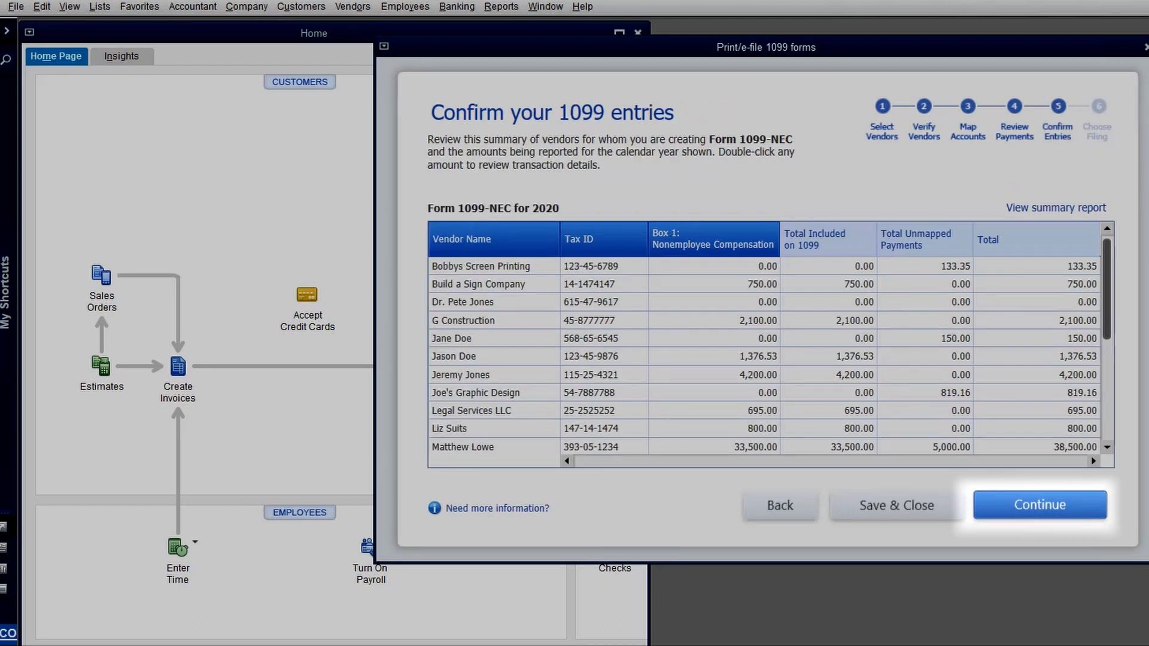
{"action": "key", "text": "Return"}
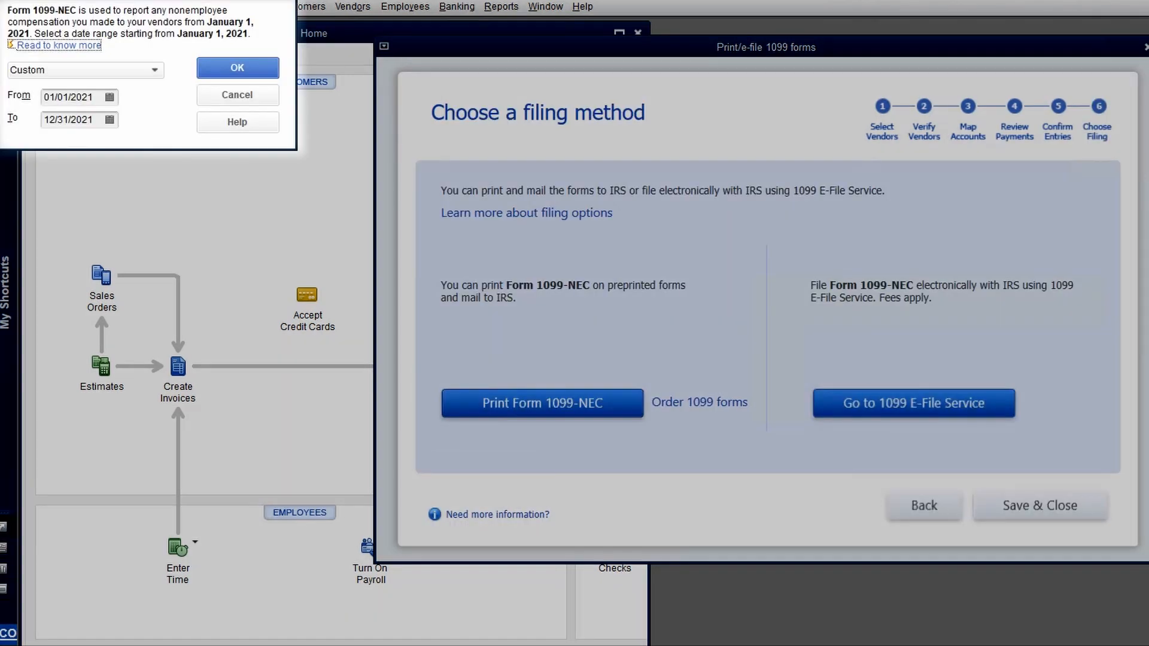
- Accept the 2021 date range, preview the three vendors' 1099-NEC forms, then close the preview and vendor selection
{"action": "left_click", "coordinate": [237, 67]}
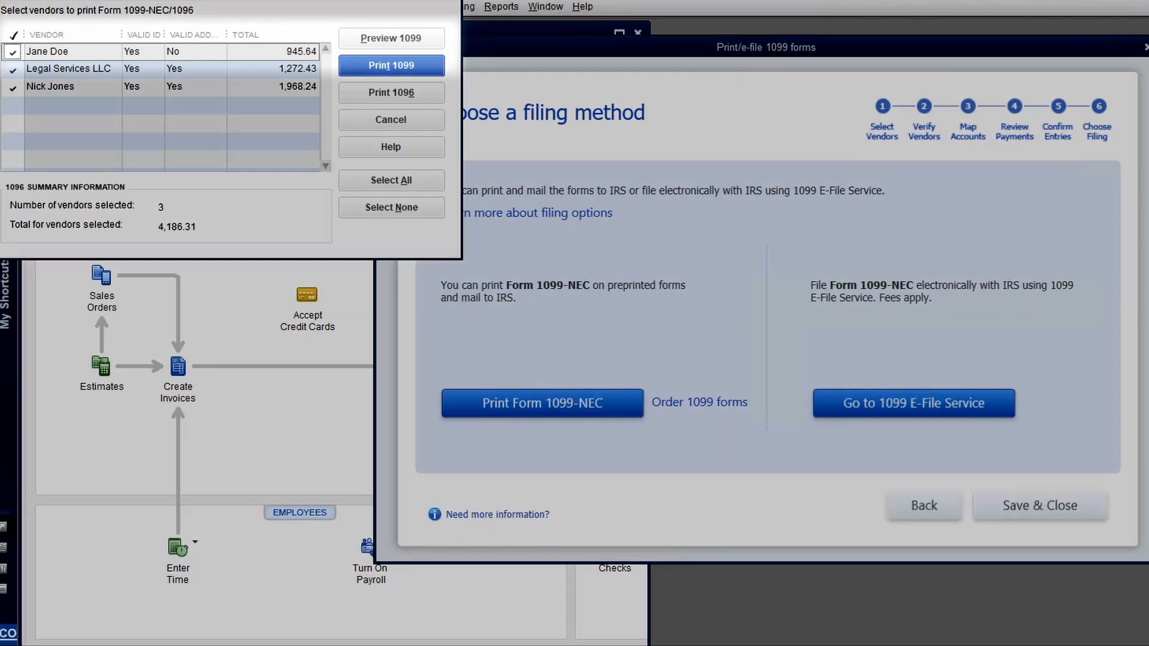
{"action": "left_click", "coordinate": [391, 38]}
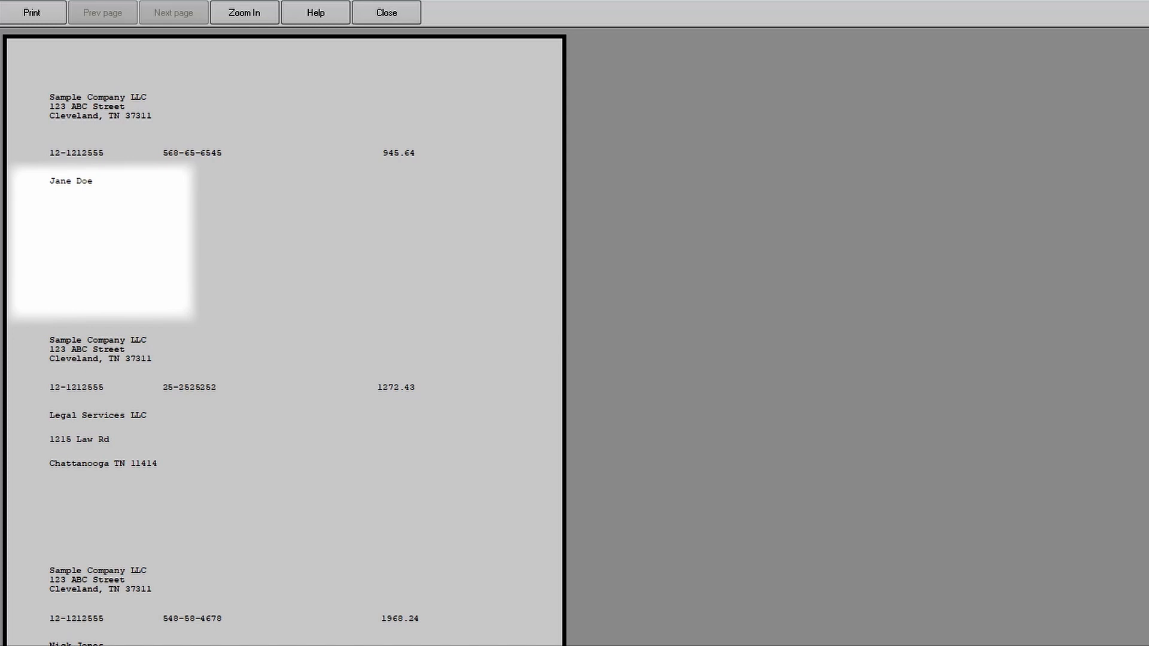
{"action": "left_click", "coordinate": [387, 13]}
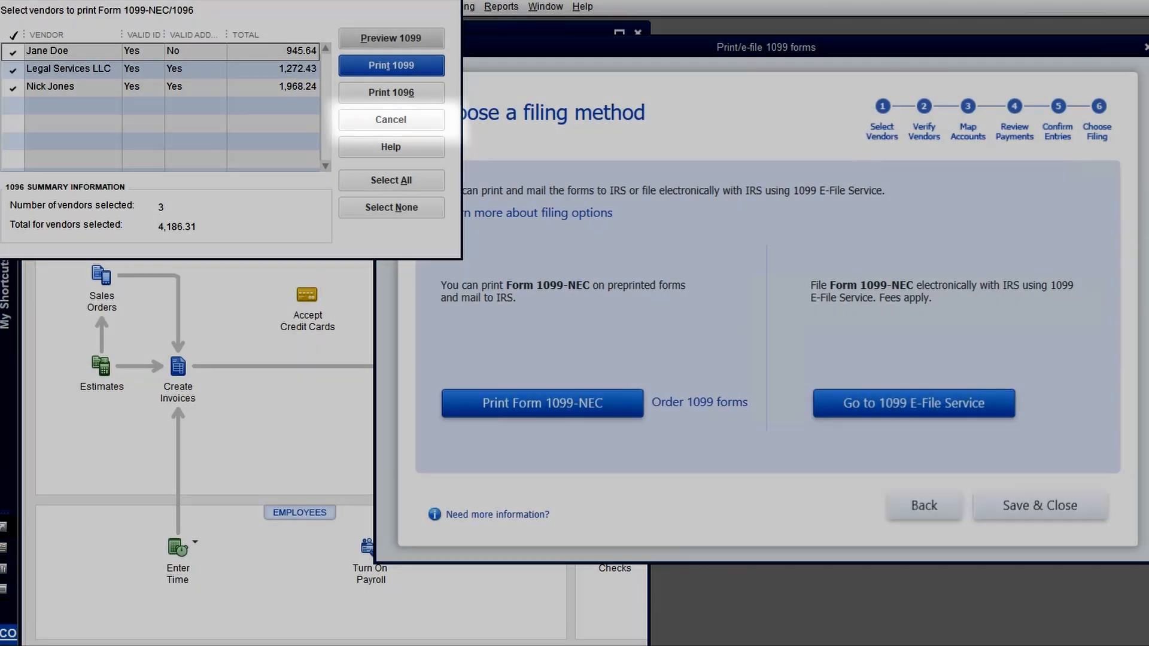
{"action": "left_click", "coordinate": [391, 120]}
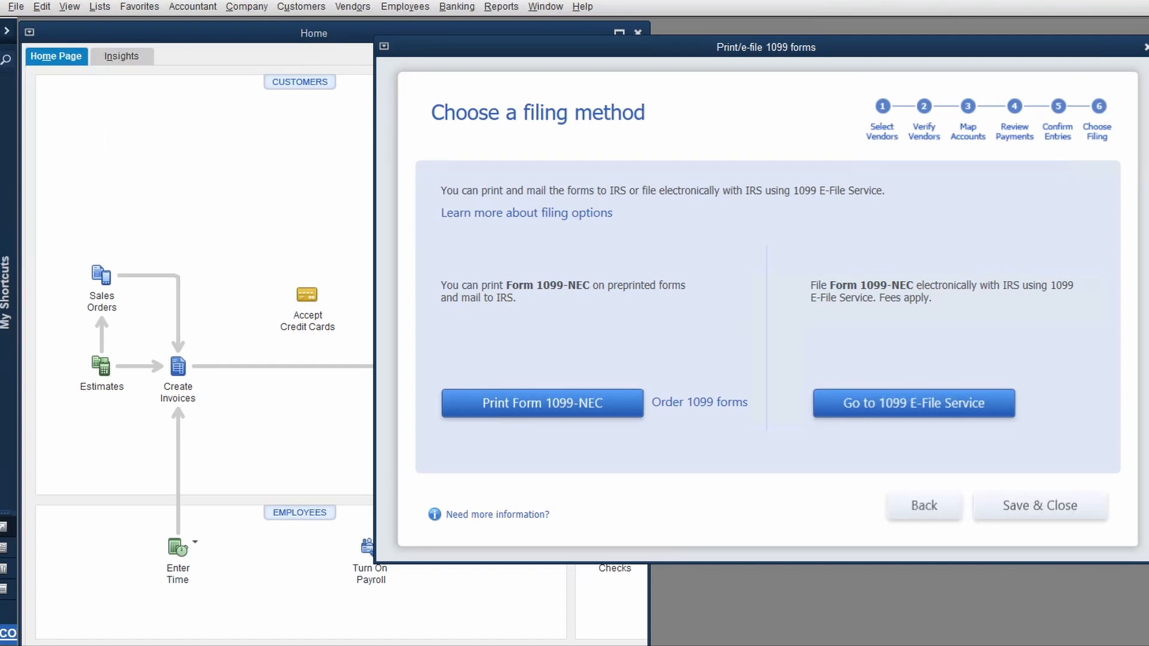
{"action": "key", "text": "Escape"}
- From the Vendor Center, preview the 1099-NEC forms for the three selected vendors, then open their print settings
{"action": "left_click", "coordinate": [353, 7]}
{"action": "left_click", "coordinate": [377, 28]}
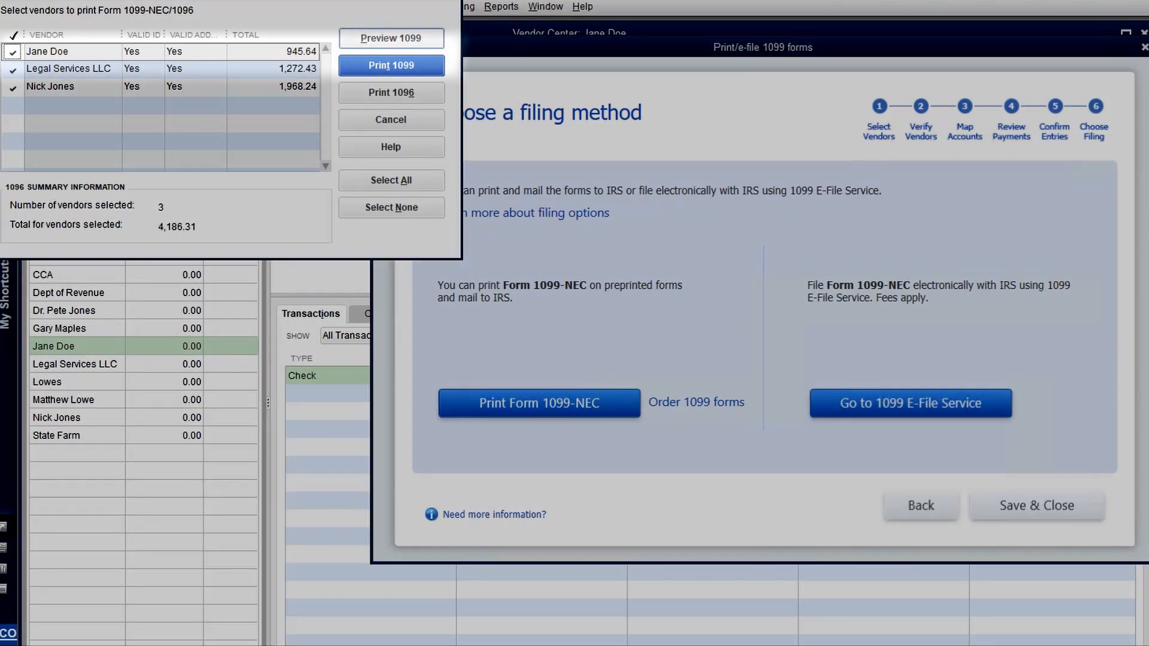
{"action": "left_click", "coordinate": [392, 38]}
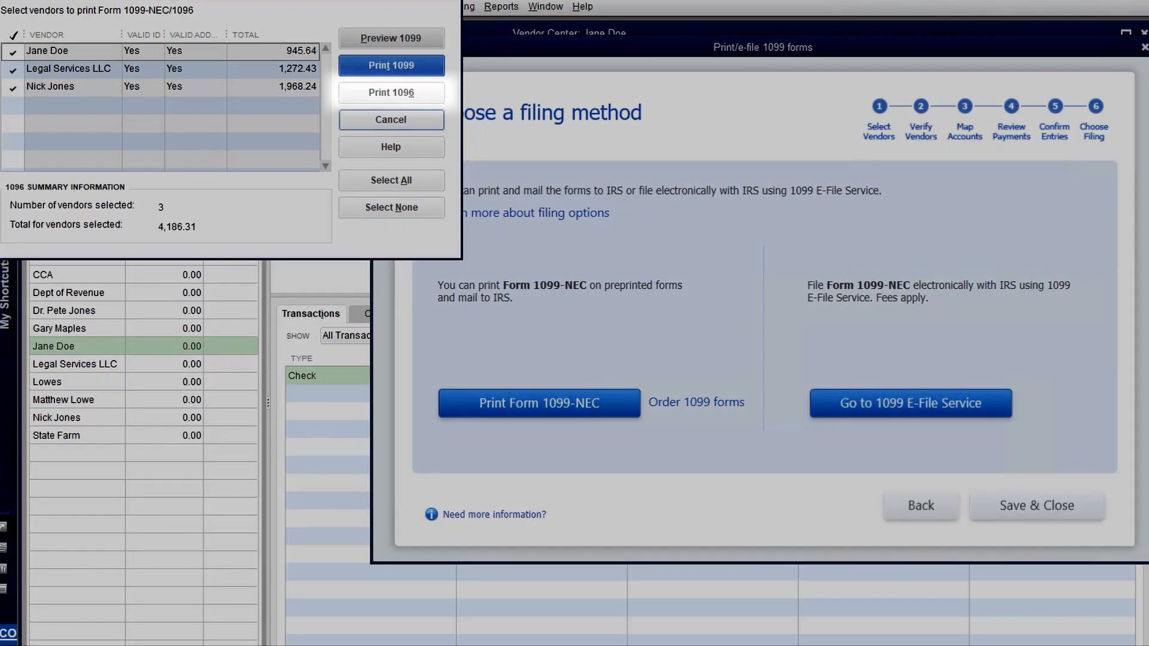
{"action": "left_click", "coordinate": [391, 93]}
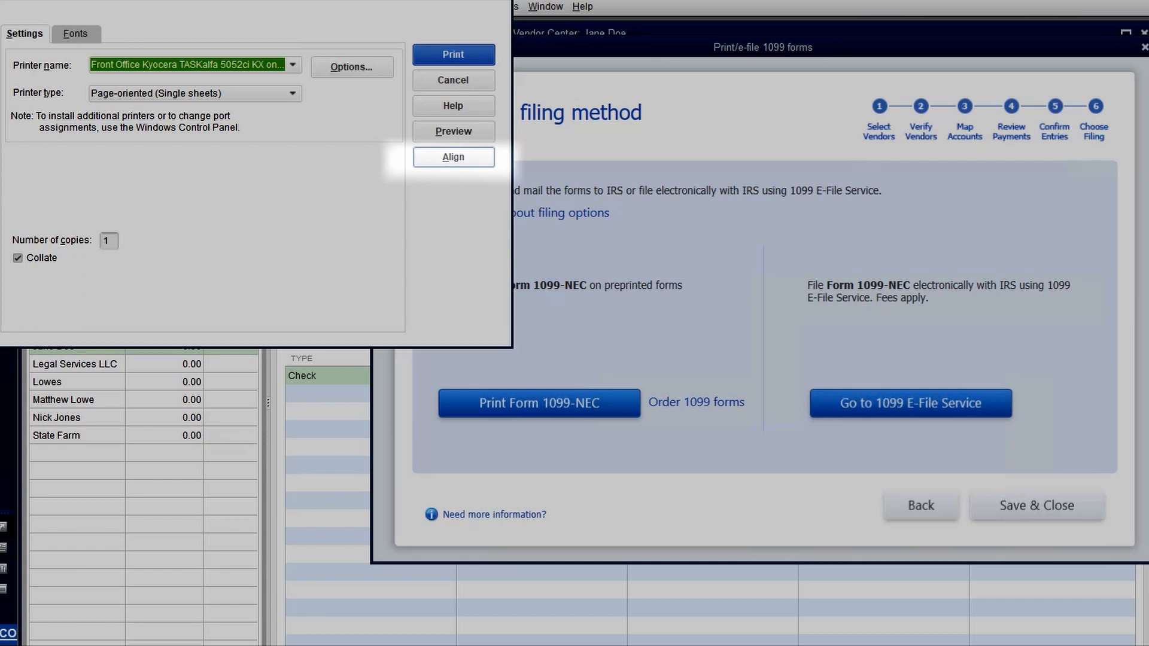
- Review the fine alignment for the 1099 forms, then cancel printing and close the vendor selection
{"action": "left_click", "coordinate": [453, 157]}
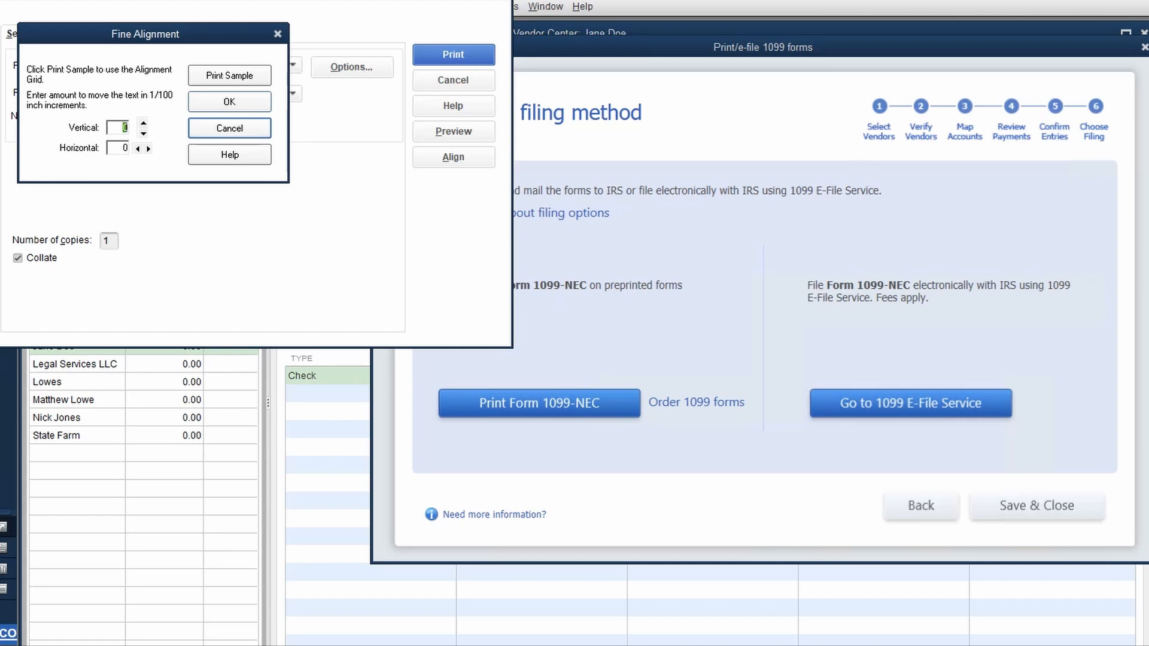
{"action": "left_click", "coordinate": [230, 128]}
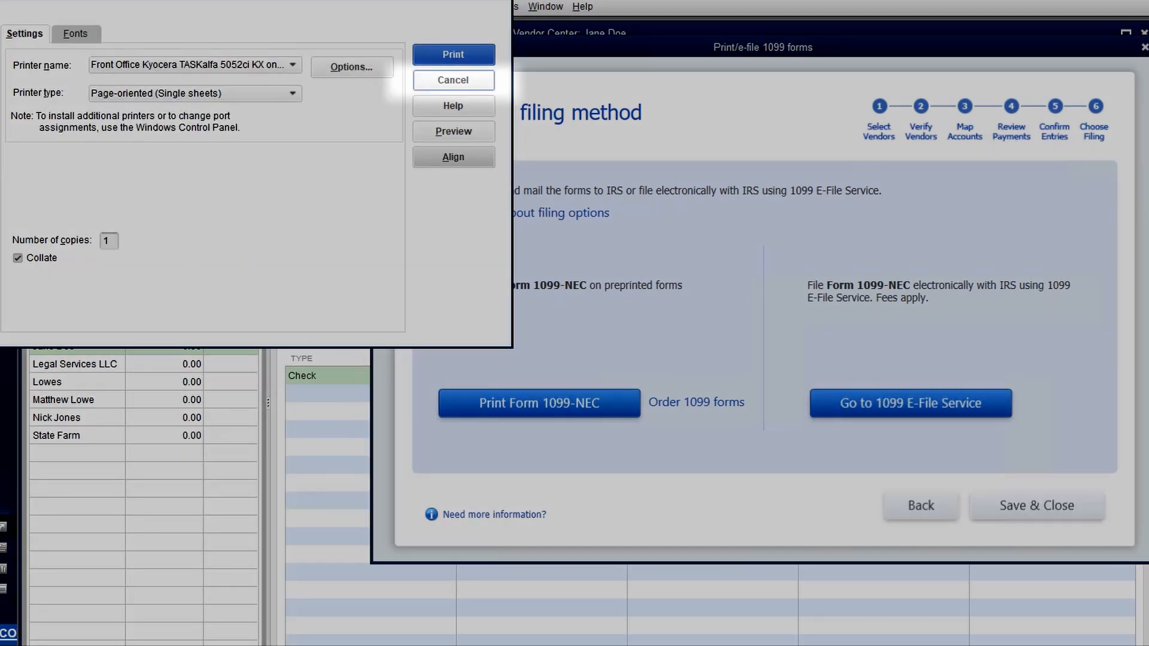
{"action": "left_click", "coordinate": [453, 80]}
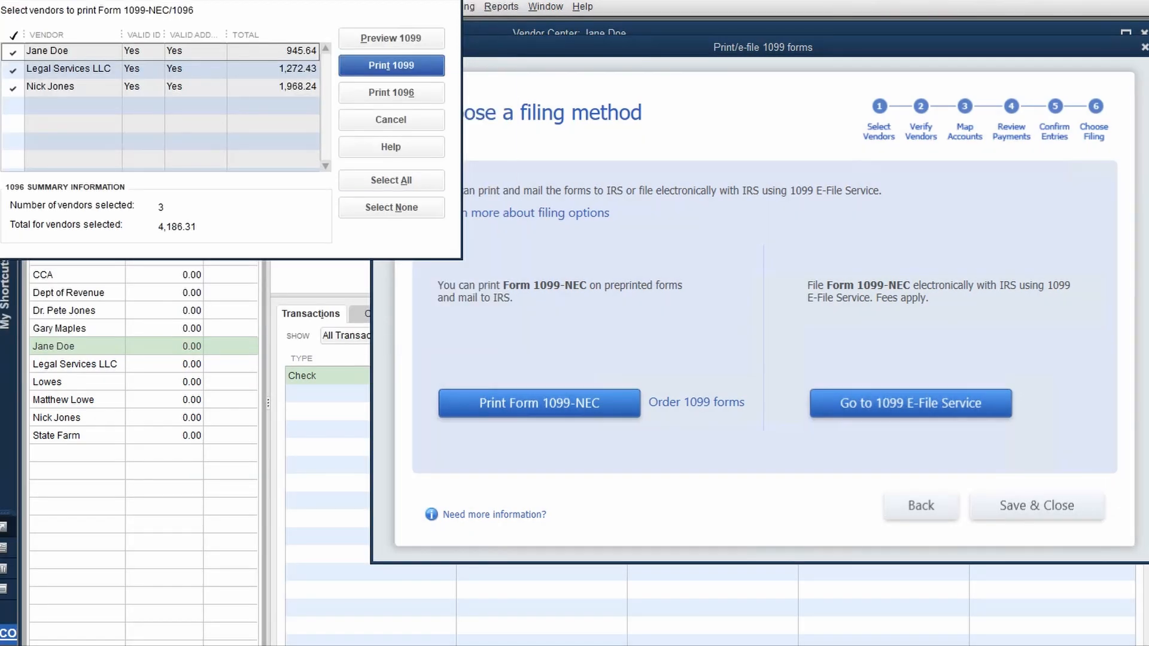
{"action": "left_click", "coordinate": [391, 119]}
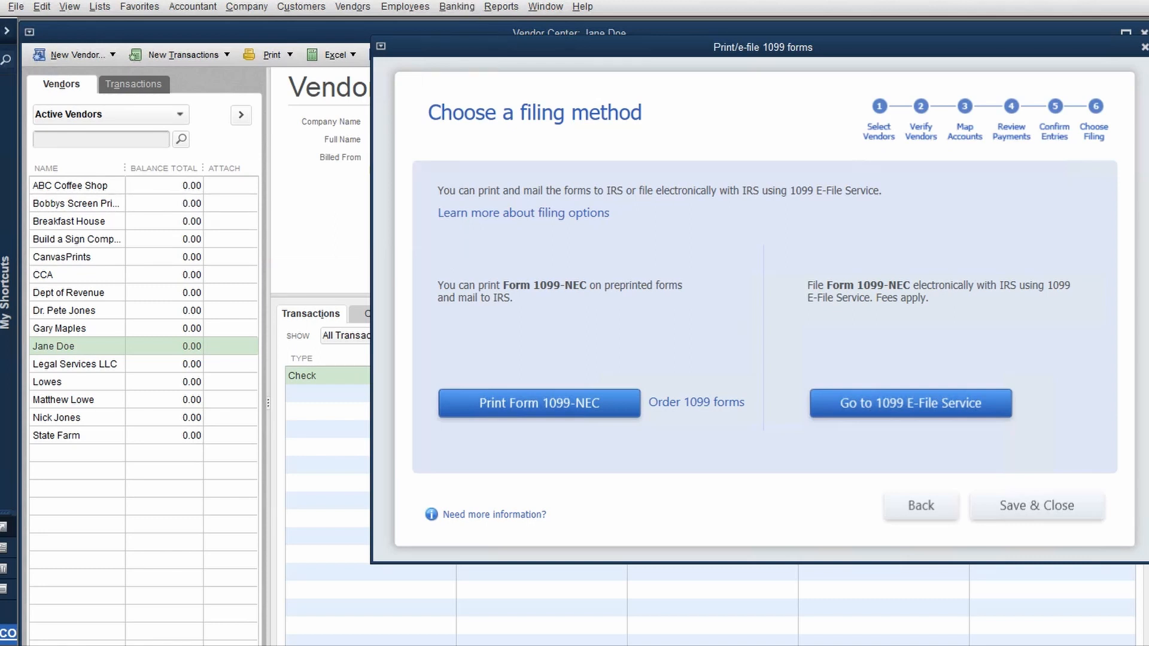
- Close the current 1099 wizard and restart the Print/E-file 1099 Forms wizard
{"action": "left_click", "coordinate": [1144, 47]}
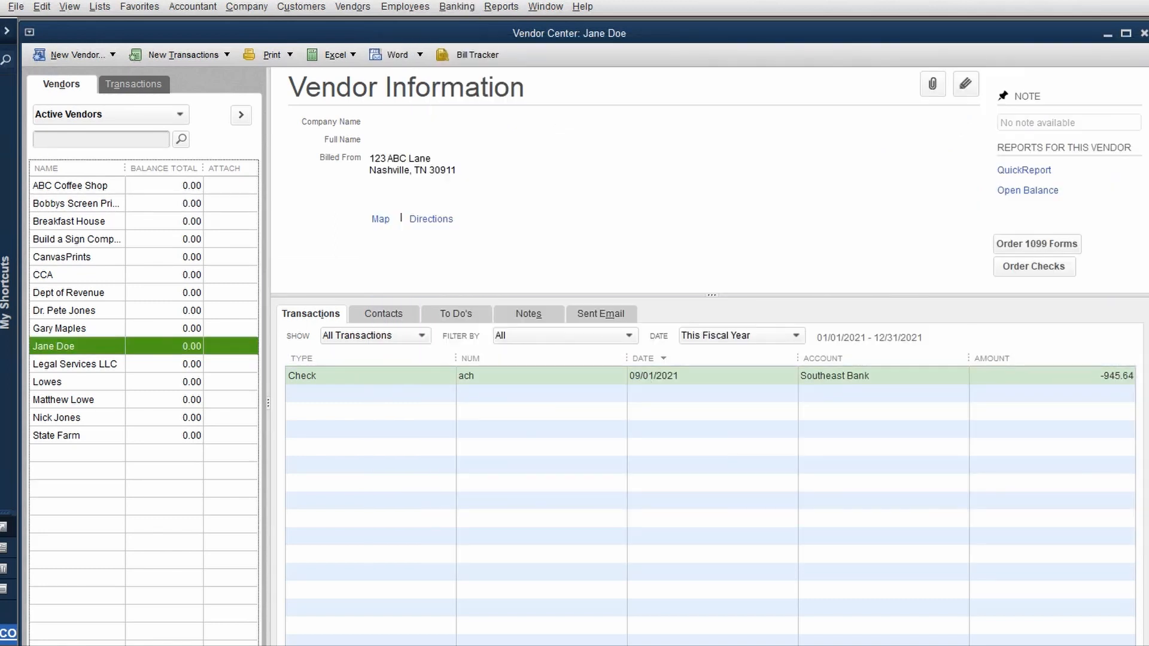
{"action": "left_click", "coordinate": [352, 6]}
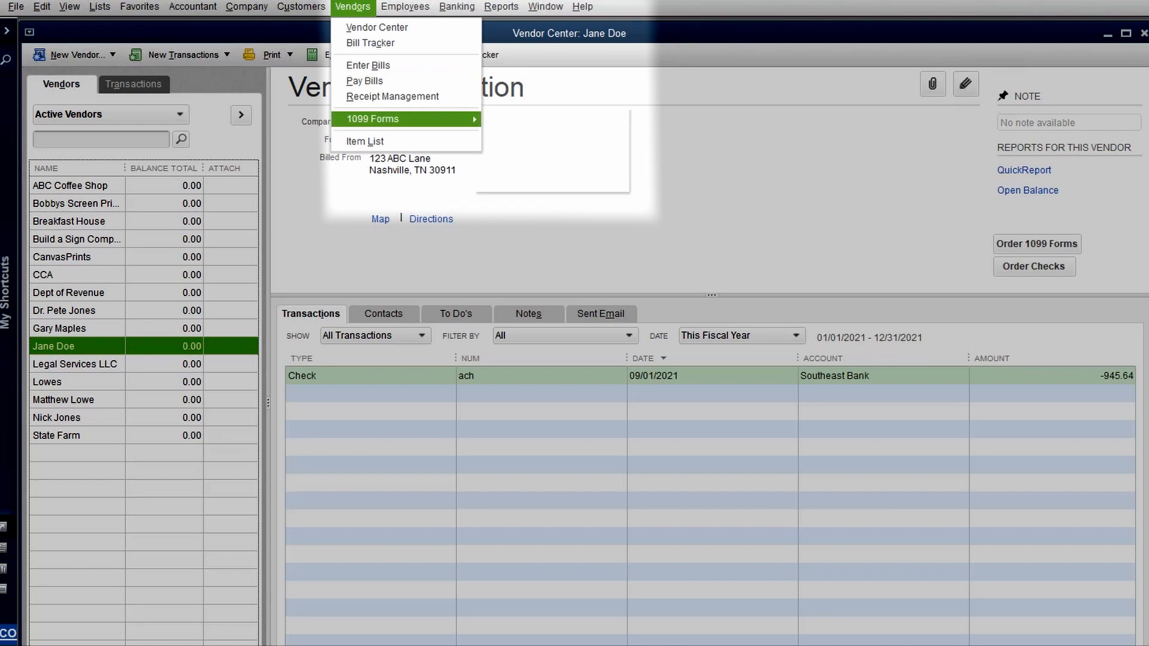
{"action": "mouse_move", "coordinate": [389, 119]}
{"action": "left_click", "coordinate": [521, 118]}
{"action": "key", "text": "Return"}
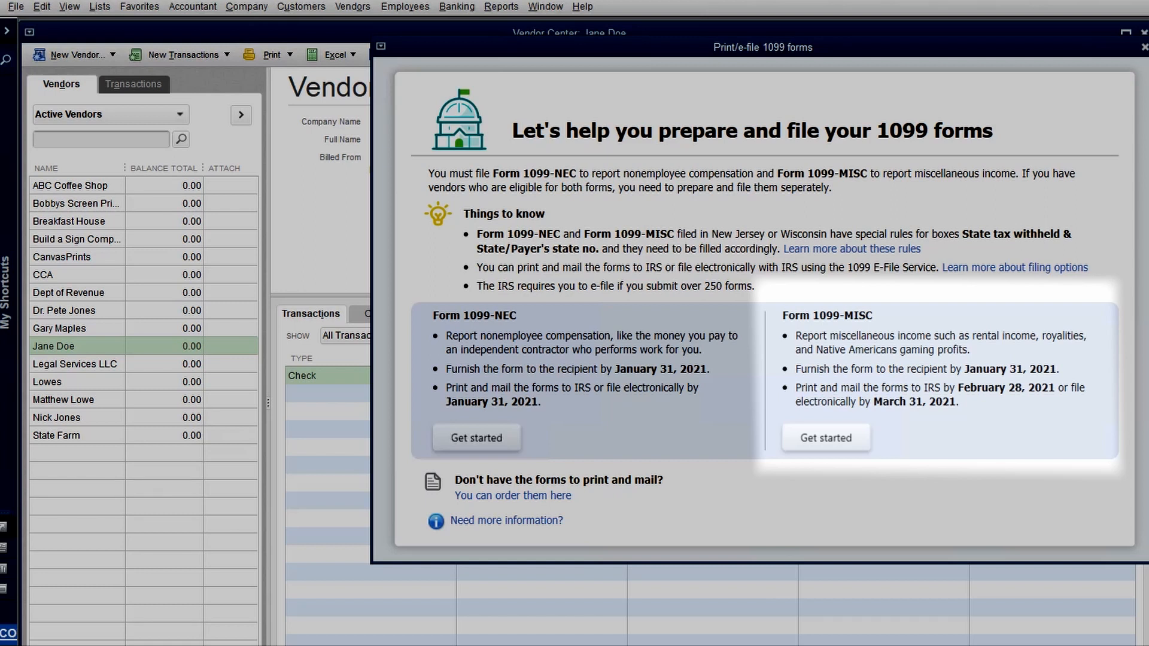
- Run the 1099-MISC wizard through vendors, mappings and exclusions, then print it with the default date range
{"action": "left_click", "coordinate": [825, 438]}
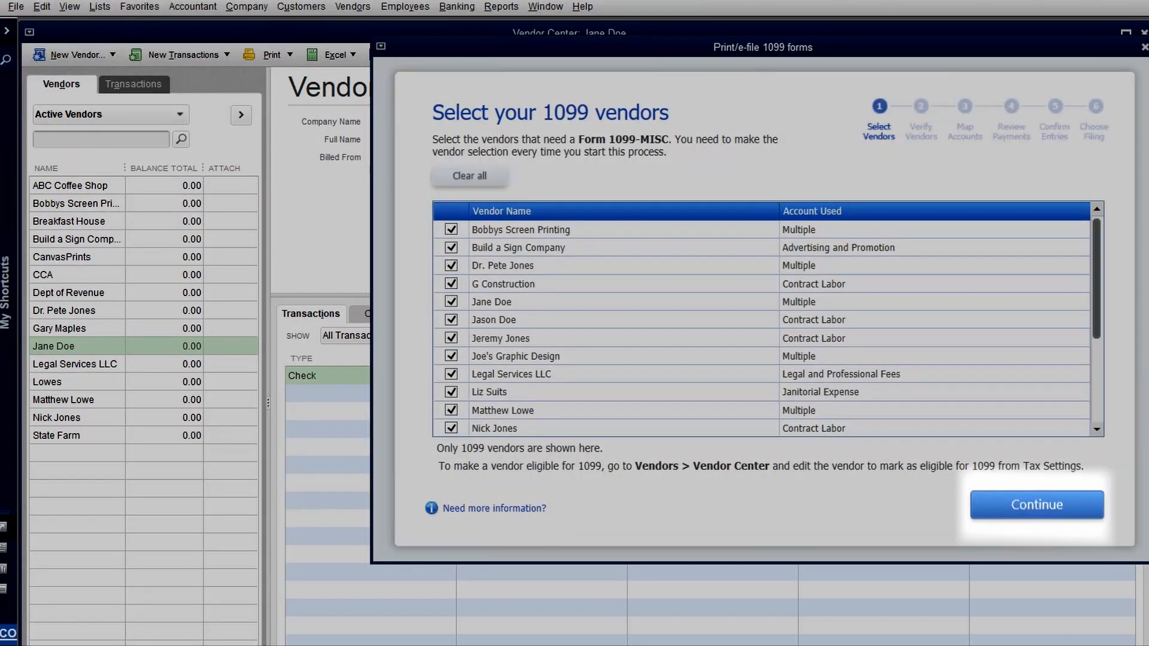
{"action": "left_click", "coordinate": [1037, 505]}
{"action": "left_click", "coordinate": [1037, 505]}
{"action": "left_click", "coordinate": [1036, 505]}
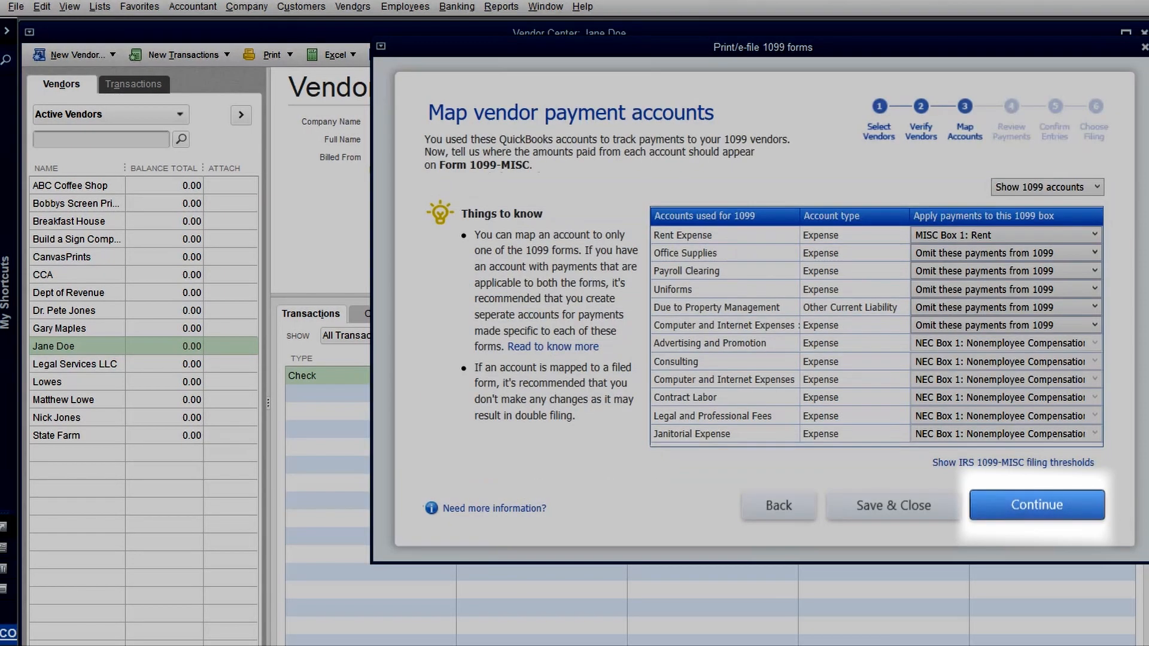
{"action": "left_click", "coordinate": [1036, 505]}
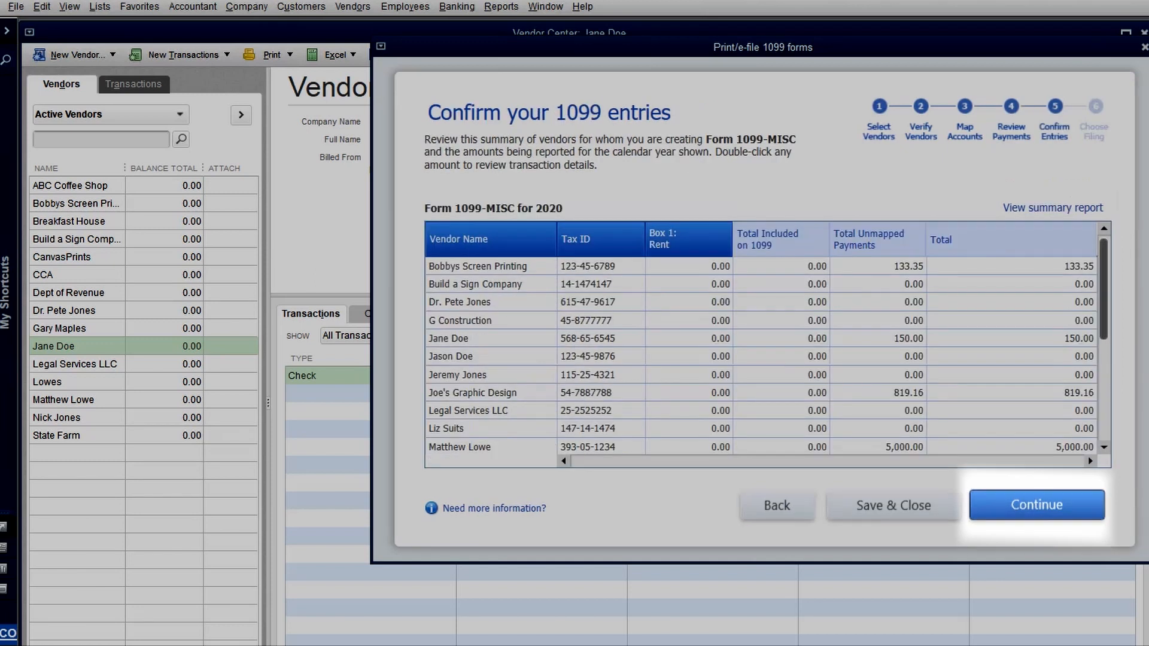
{"action": "left_click", "coordinate": [1037, 505]}
{"action": "left_click", "coordinate": [539, 404]}
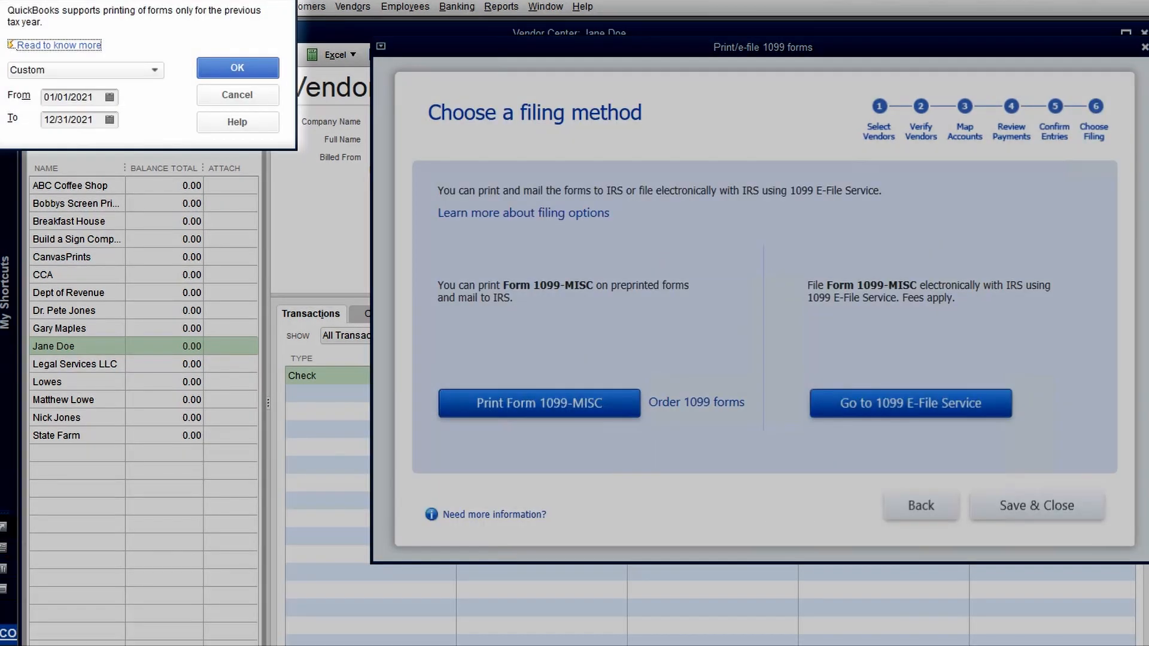
{"action": "left_click", "coordinate": [238, 68]}
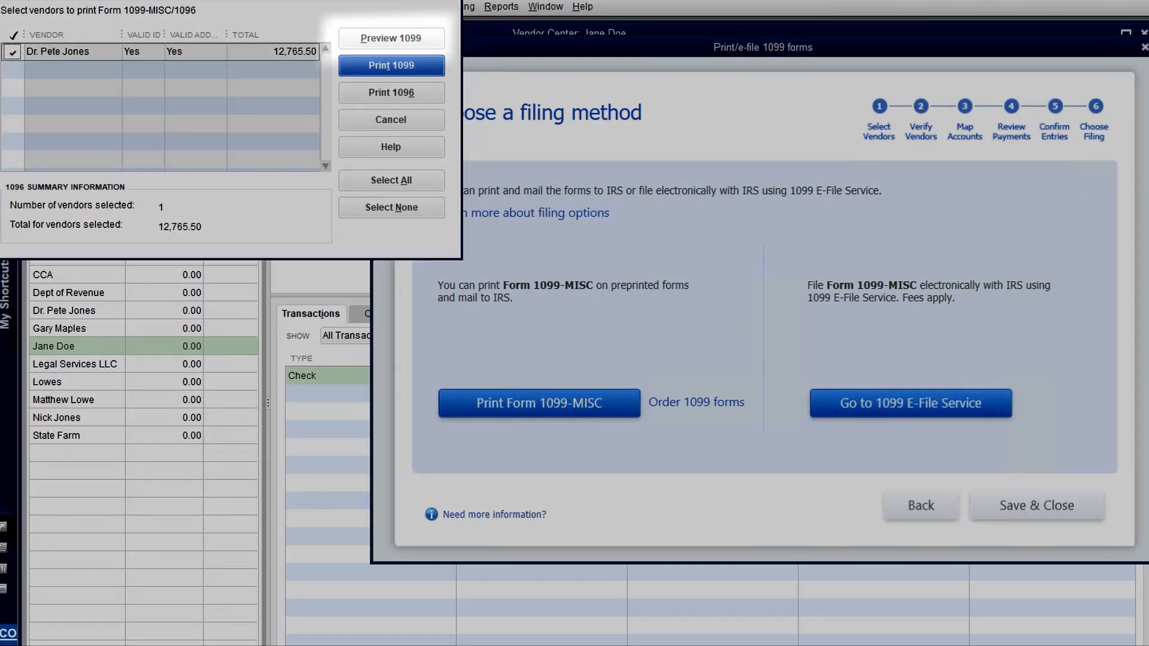
- Preview the 1099-MISC form, cancel its printer settings, and bring up the Form 1096 information prompt
{"action": "left_click", "coordinate": [392, 38]}
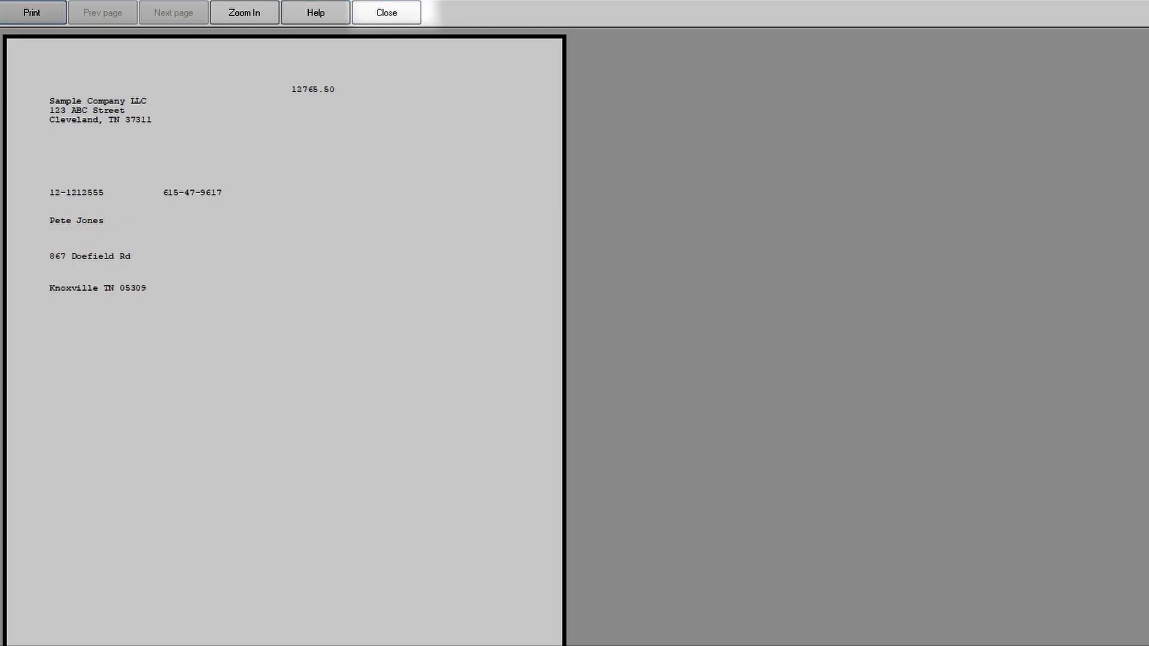
{"action": "left_click", "coordinate": [386, 12]}
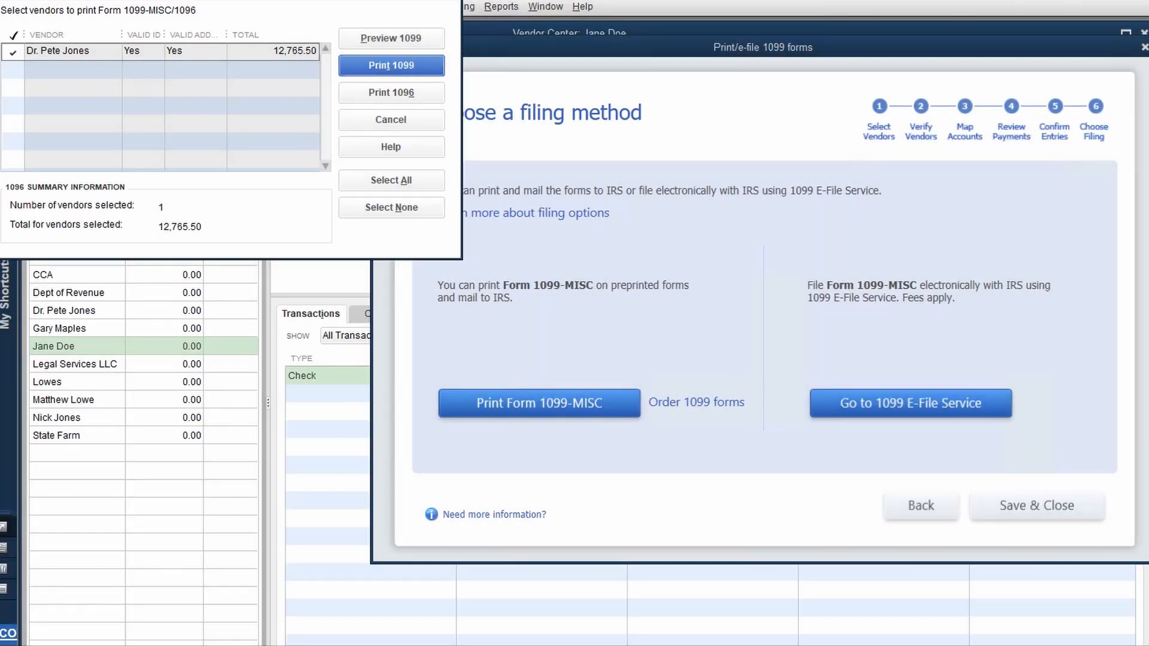
{"action": "left_click", "coordinate": [380, 66]}
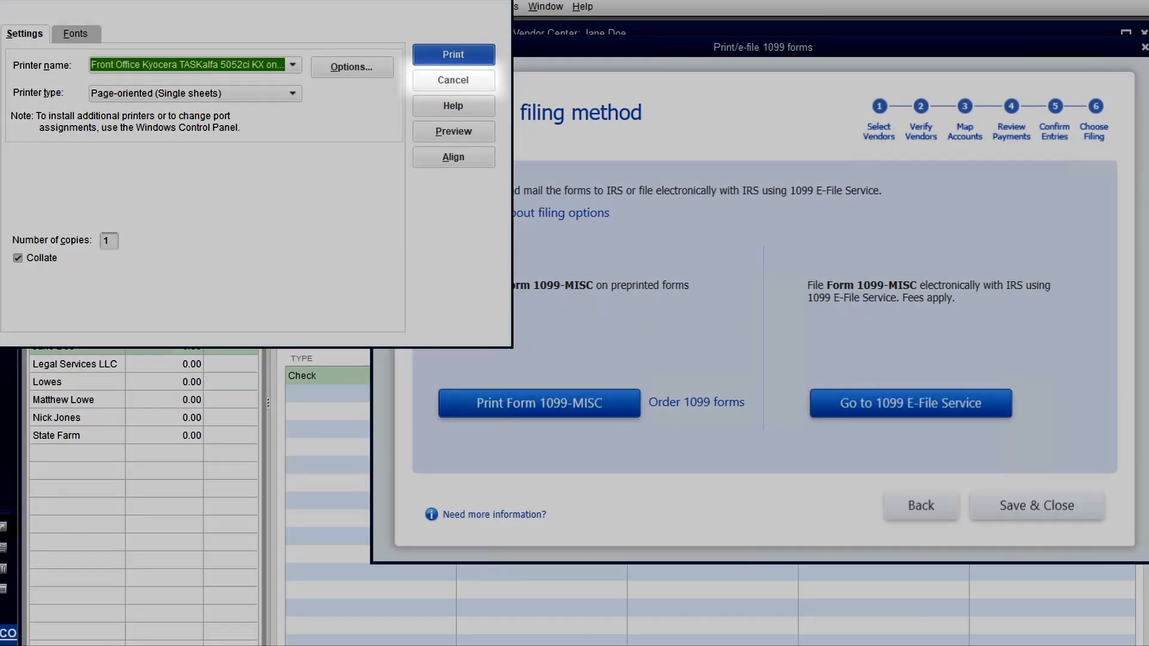
{"action": "left_click", "coordinate": [453, 80]}
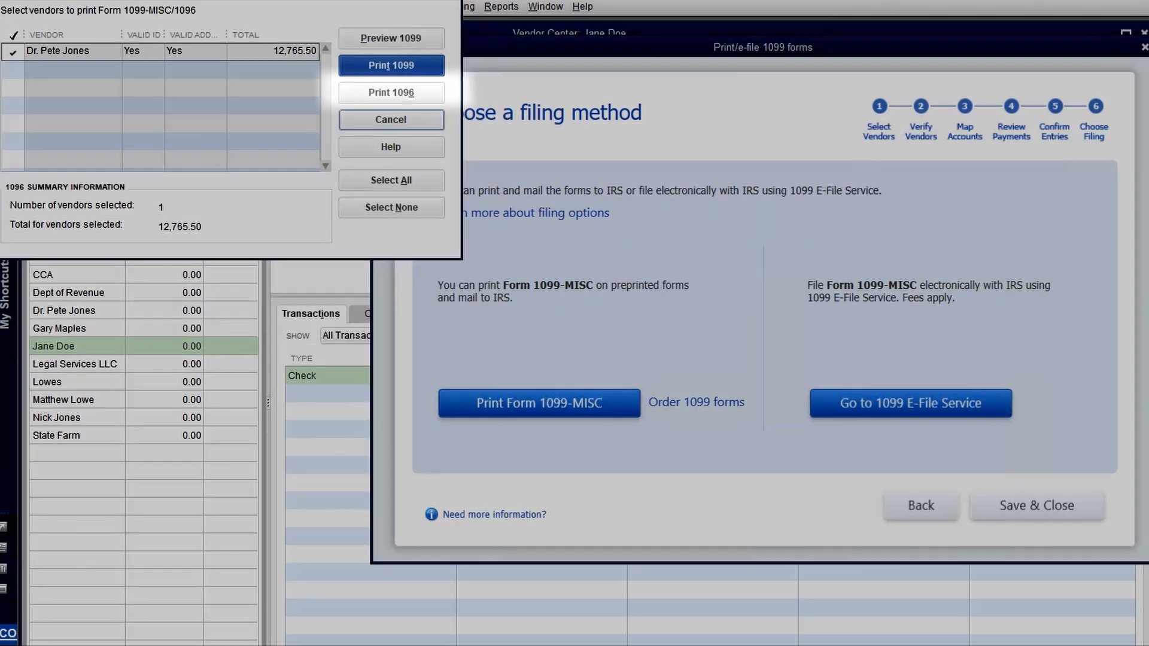
{"action": "left_click", "coordinate": [391, 93]}
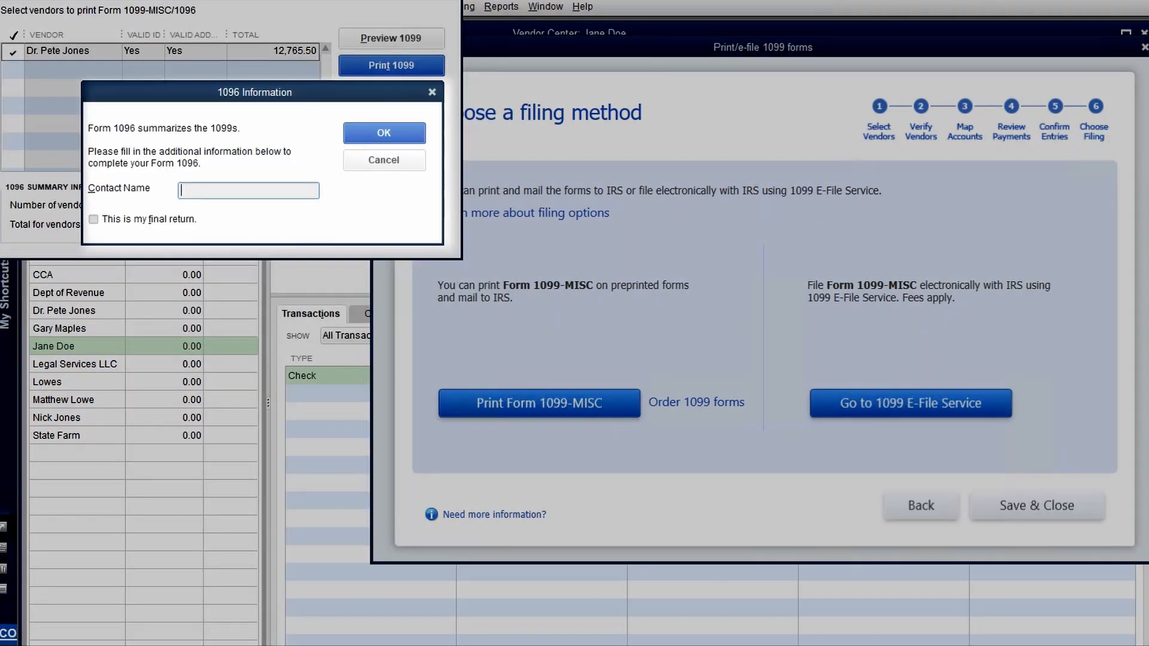